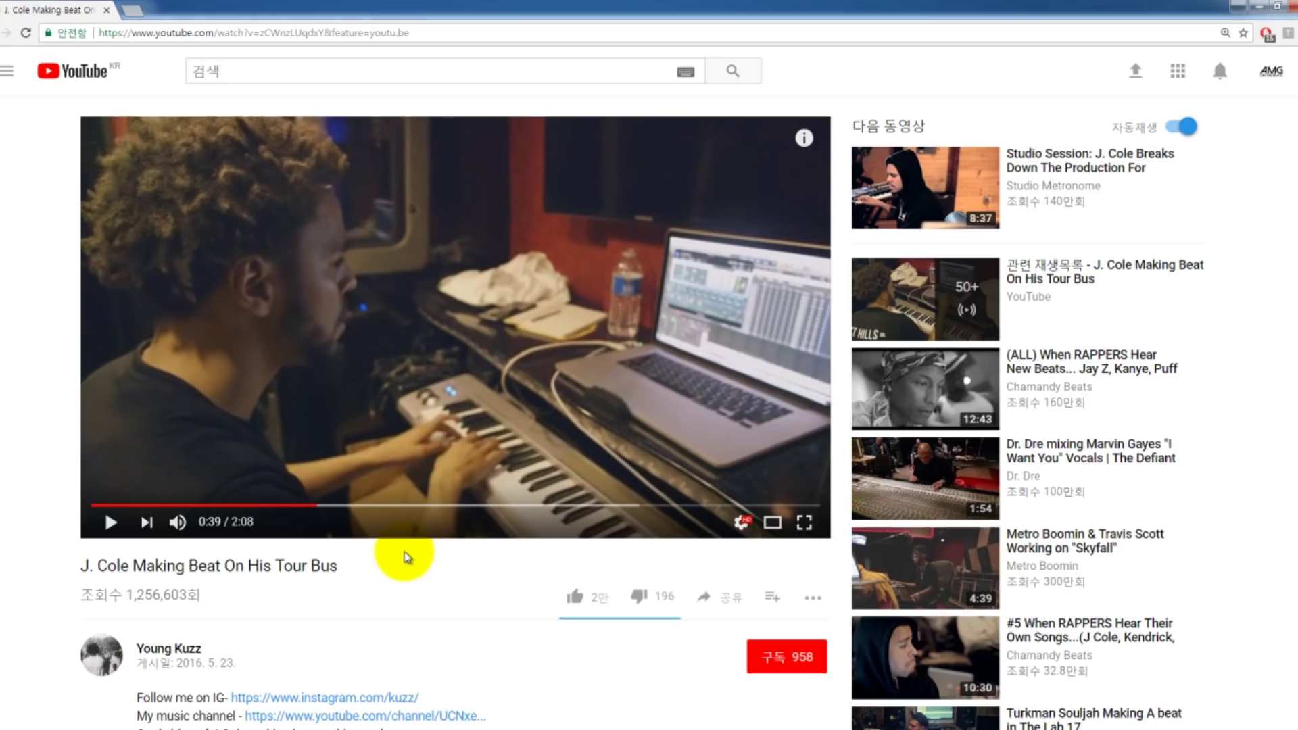
pyautogui.moveTo(652, 186)
pyautogui.mouseDown()
pyautogui.moveTo(651, 646)
pyautogui.moveTo(1086, 635)
pyautogui.moveTo(1116, 265)
pyautogui.moveTo(791, 165)
pyautogui.moveTo(696, 168)
pyautogui.mouseUp()
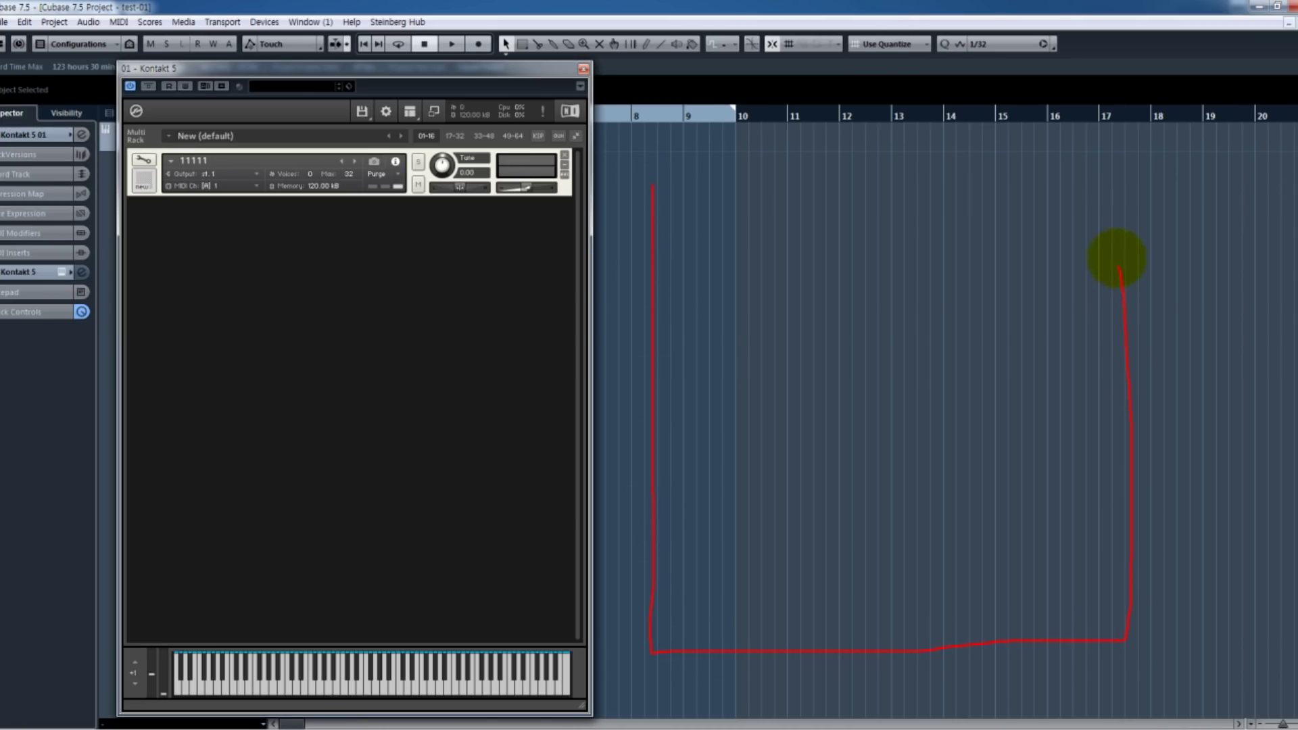
pyautogui.moveTo(728, 264); pyautogui.dragTo(796, 256)
pyautogui.moveTo(848, 215); pyautogui.dragTo(849, 277)
pyautogui.moveTo(843, 215)
pyautogui.mouseDown()
pyautogui.moveTo(869, 211)
pyautogui.moveTo(864, 235)
pyautogui.mouseUp()
pyautogui.moveTo(953, 218)
pyautogui.mouseDown()
pyautogui.moveTo(924, 216)
pyautogui.moveTo(949, 241)
pyautogui.mouseUp()
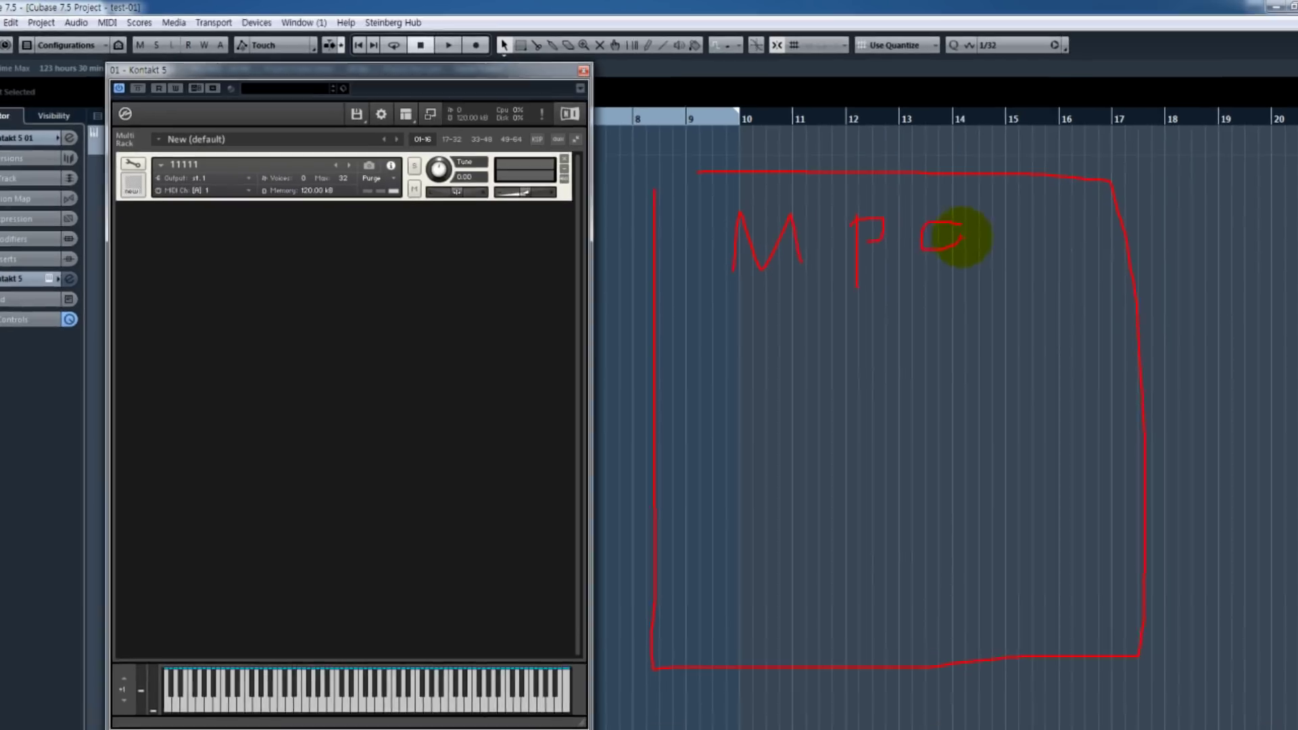
pyautogui.moveTo(706, 497)
pyautogui.mouseDown()
pyautogui.moveTo(780, 597)
pyautogui.moveTo(739, 491)
pyautogui.moveTo(708, 497)
pyautogui.mouseUp()
pyautogui.moveTo(816, 496)
pyautogui.mouseDown()
pyautogui.moveTo(804, 589)
pyautogui.moveTo(905, 524)
pyautogui.mouseUp()
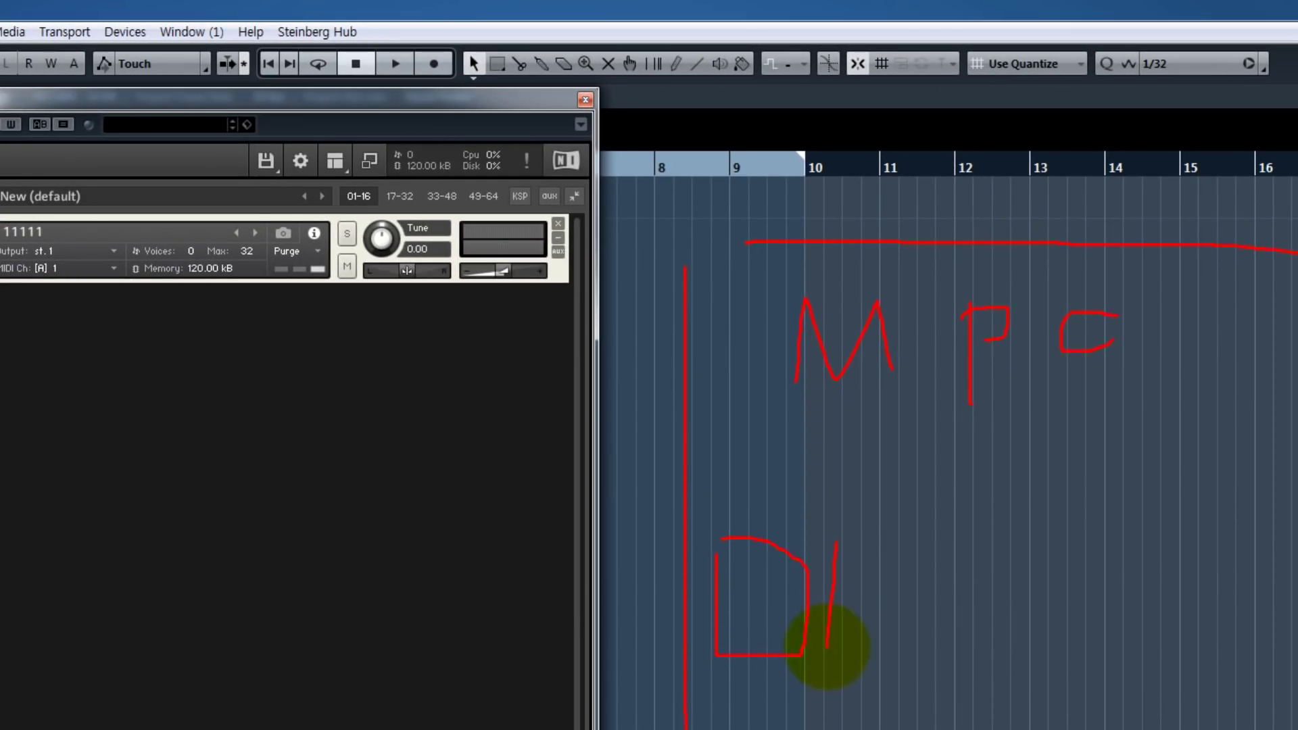
pyautogui.moveTo(933, 570); pyautogui.dragTo(837, 541)
pyautogui.moveTo(955, 523)
pyautogui.mouseDown()
pyautogui.moveTo(1003, 634)
pyautogui.moveTo(1041, 533)
pyautogui.moveTo(955, 521)
pyautogui.mouseUp()
pyautogui.moveTo(1065, 530)
pyautogui.mouseDown()
pyautogui.moveTo(957, 527)
pyautogui.moveTo(1065, 575)
pyautogui.moveTo(1155, 643)
pyautogui.moveTo(1111, 503)
pyautogui.moveTo(1048, 507)
pyautogui.mouseUp()
pyautogui.moveTo(751, 387)
pyautogui.mouseDown()
pyautogui.moveTo(753, 488)
pyautogui.moveTo(1208, 500)
pyautogui.moveTo(1203, 377)
pyautogui.moveTo(756, 380)
pyautogui.moveTo(825, 466)
pyautogui.mouseUp()
pyautogui.moveTo(892, 405); pyautogui.dragTo(893, 466)
pyautogui.moveTo(988, 412); pyautogui.dragTo(988, 458)
pyautogui.moveTo(1082, 409); pyautogui.dragTo(1082, 460)
pyautogui.moveTo(1152, 405); pyautogui.dragTo(1162, 445)
pyautogui.moveTo(804, 450)
pyautogui.mouseDown()
pyautogui.moveTo(777, 468)
pyautogui.moveTo(747, 565)
pyautogui.mouseUp()
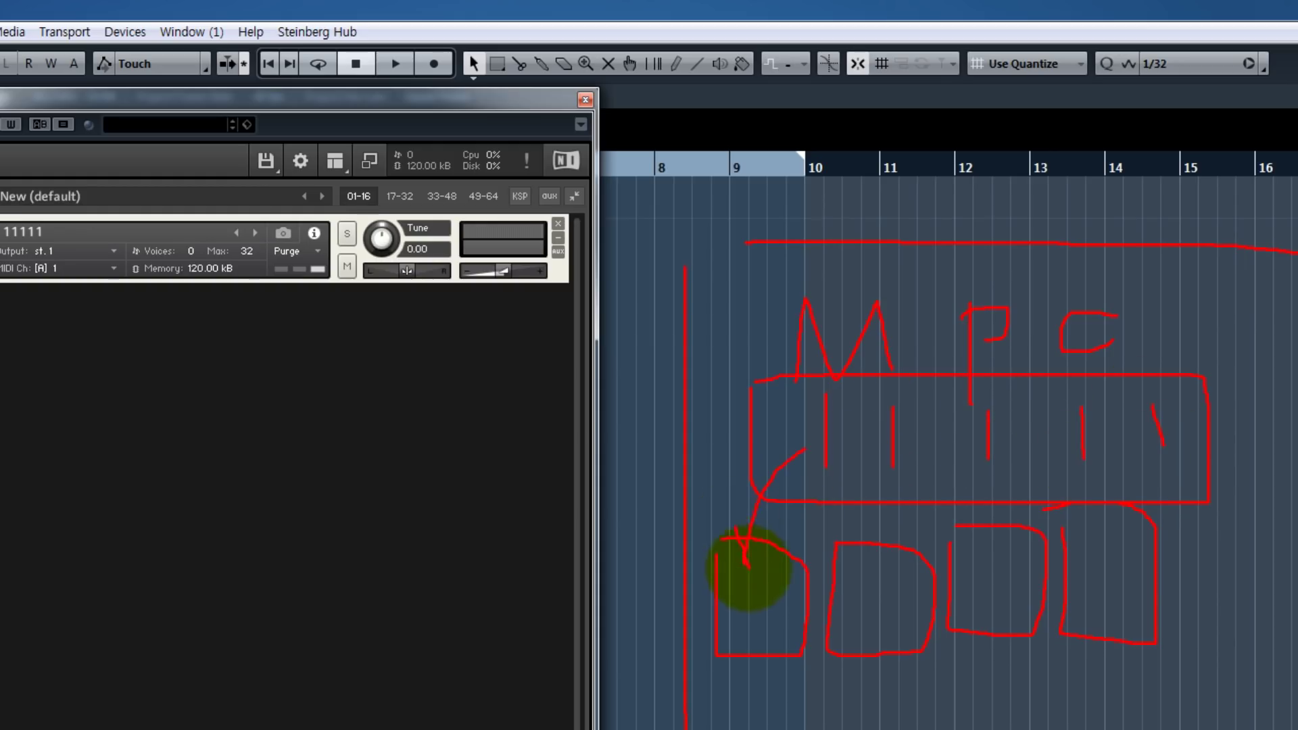
pyautogui.moveTo(860, 448)
pyautogui.mouseDown()
pyautogui.moveTo(870, 579)
pyautogui.moveTo(902, 618)
pyautogui.mouseUp()
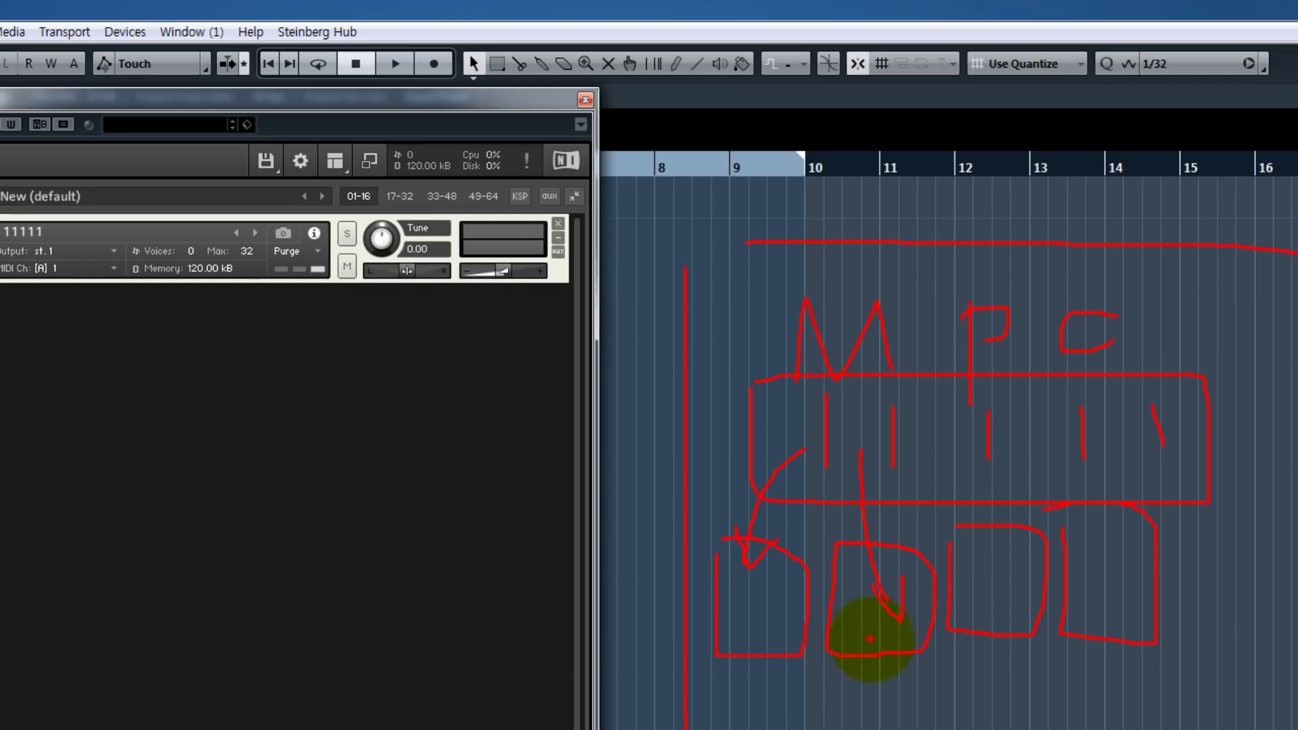
pyautogui.moveTo(743, 610); pyautogui.dragTo(760, 595)
pyautogui.moveTo(853, 611); pyautogui.dragTo(867, 611)
pyautogui.moveTo(973, 578)
pyautogui.mouseDown()
pyautogui.moveTo(985, 602)
pyautogui.moveTo(1002, 576)
pyautogui.moveTo(1112, 546)
pyautogui.mouseUp()
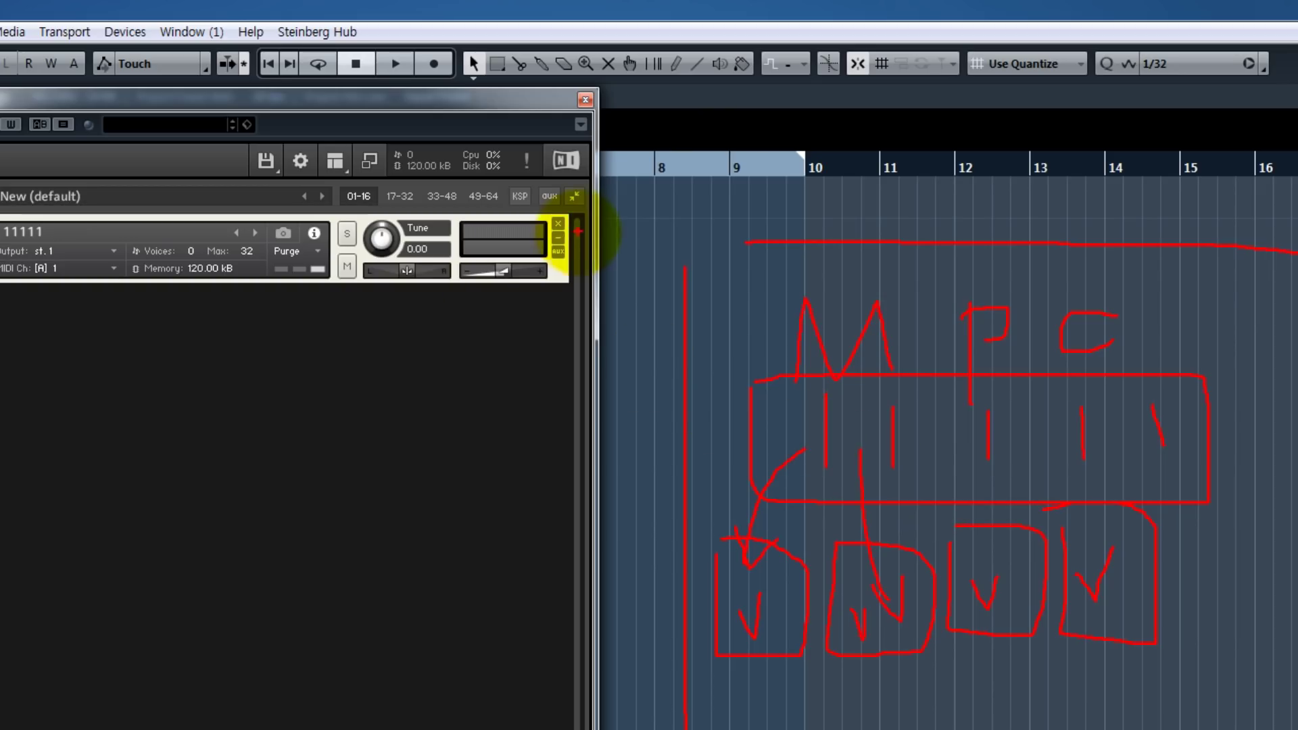
pyautogui.moveTo(707, 111)
pyautogui.mouseDown()
pyautogui.moveTo(723, 135)
pyautogui.moveTo(711, 114)
pyautogui.mouseUp()
pyautogui.moveTo(826, 111); pyautogui.dragTo(860, 151)
pyautogui.moveTo(863, 116); pyautogui.dragTo(826, 163)
pyautogui.moveTo(917, 89); pyautogui.dragTo(906, 171)
pyautogui.moveTo(703, 201); pyautogui.dragTo(965, 201)
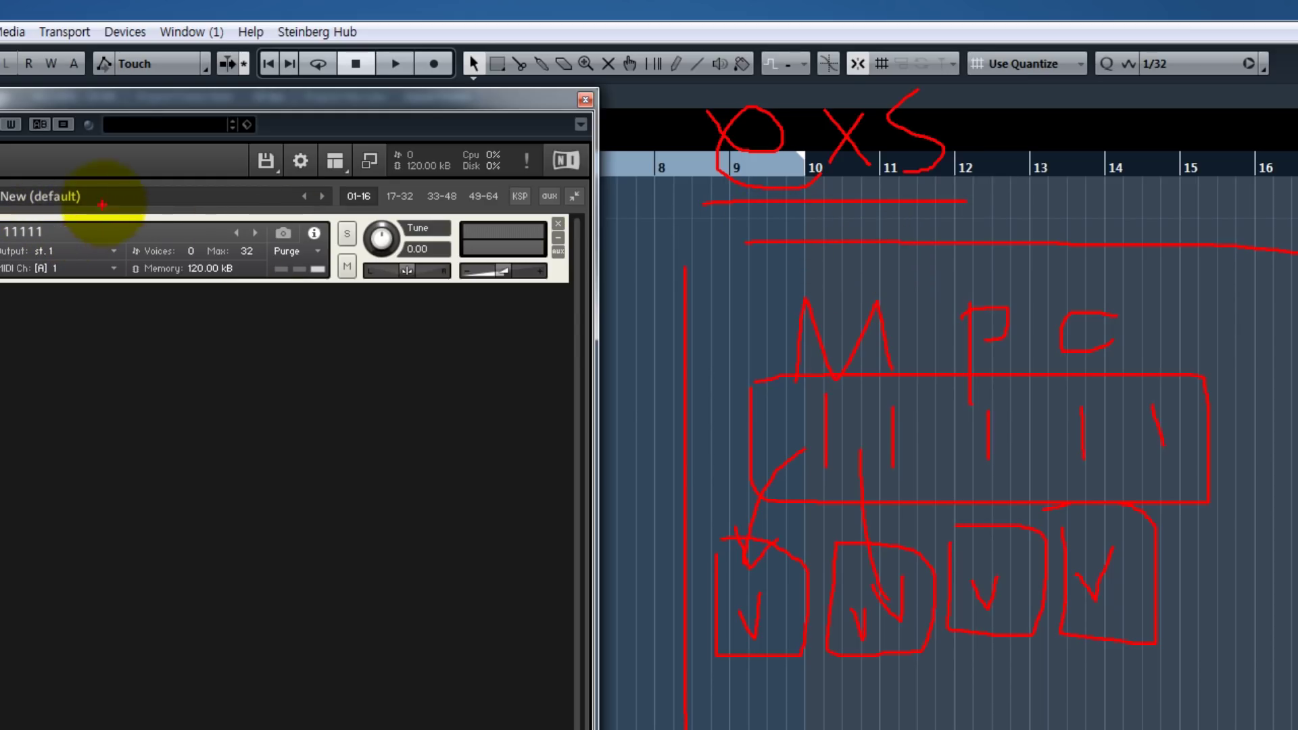
pyautogui.moveTo(87, 168)
pyautogui.mouseDown()
pyautogui.moveTo(87, 296)
pyautogui.moveTo(153, 210)
pyautogui.moveTo(119, 292)
pyautogui.moveTo(159, 295)
pyautogui.moveTo(177, 259)
pyautogui.moveTo(233, 238)
pyautogui.moveTo(240, 270)
pyautogui.moveTo(489, 232)
pyautogui.mouseUp()
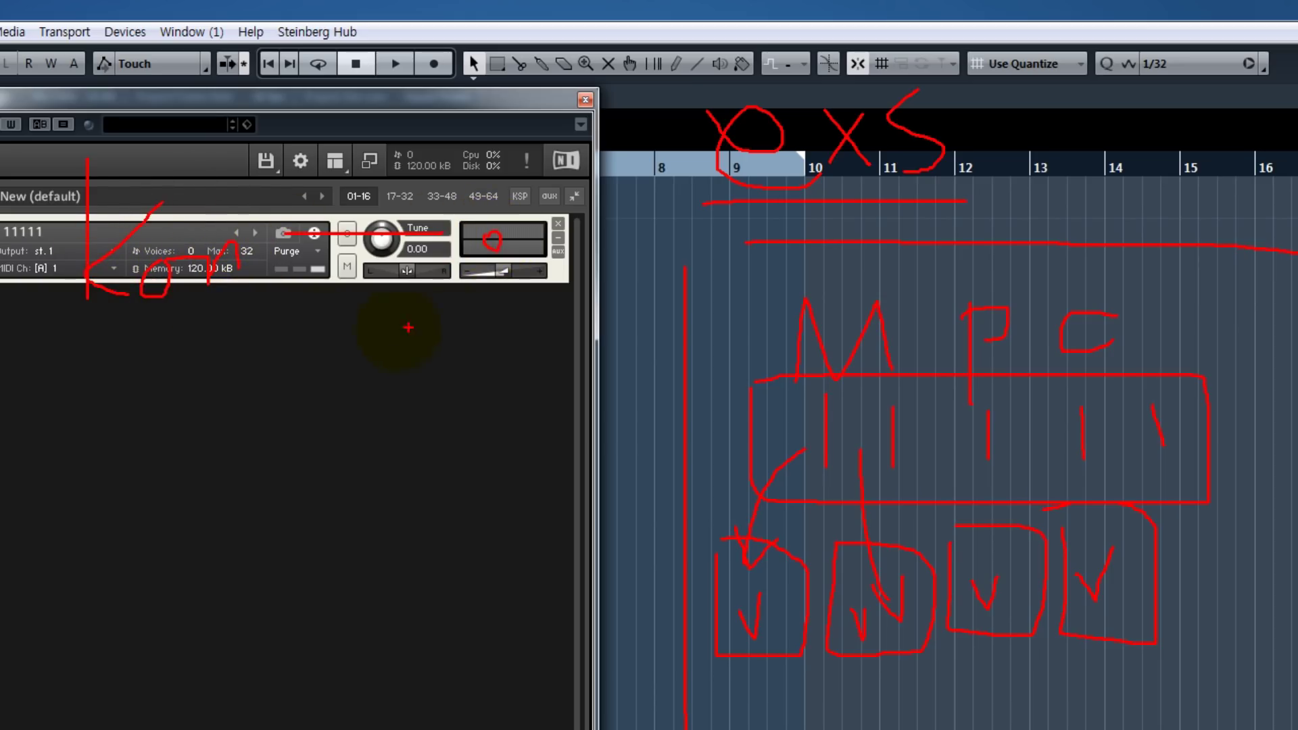
pyautogui.moveTo(64, 323)
pyautogui.mouseDown()
pyautogui.moveTo(573, 308)
pyautogui.moveTo(599, 322)
pyautogui.moveTo(586, 328)
pyautogui.moveTo(592, 302)
pyautogui.moveTo(295, 362)
pyautogui.moveTo(73, 317)
pyautogui.moveTo(126, 183)
pyautogui.moveTo(452, 197)
pyautogui.moveTo(488, 328)
pyautogui.moveTo(526, 225)
pyautogui.moveTo(662, 183)
pyautogui.moveTo(716, 185)
pyautogui.moveTo(645, 261)
pyautogui.mouseUp()
pyautogui.moveTo(601, 175); pyautogui.dragTo(652, 240)
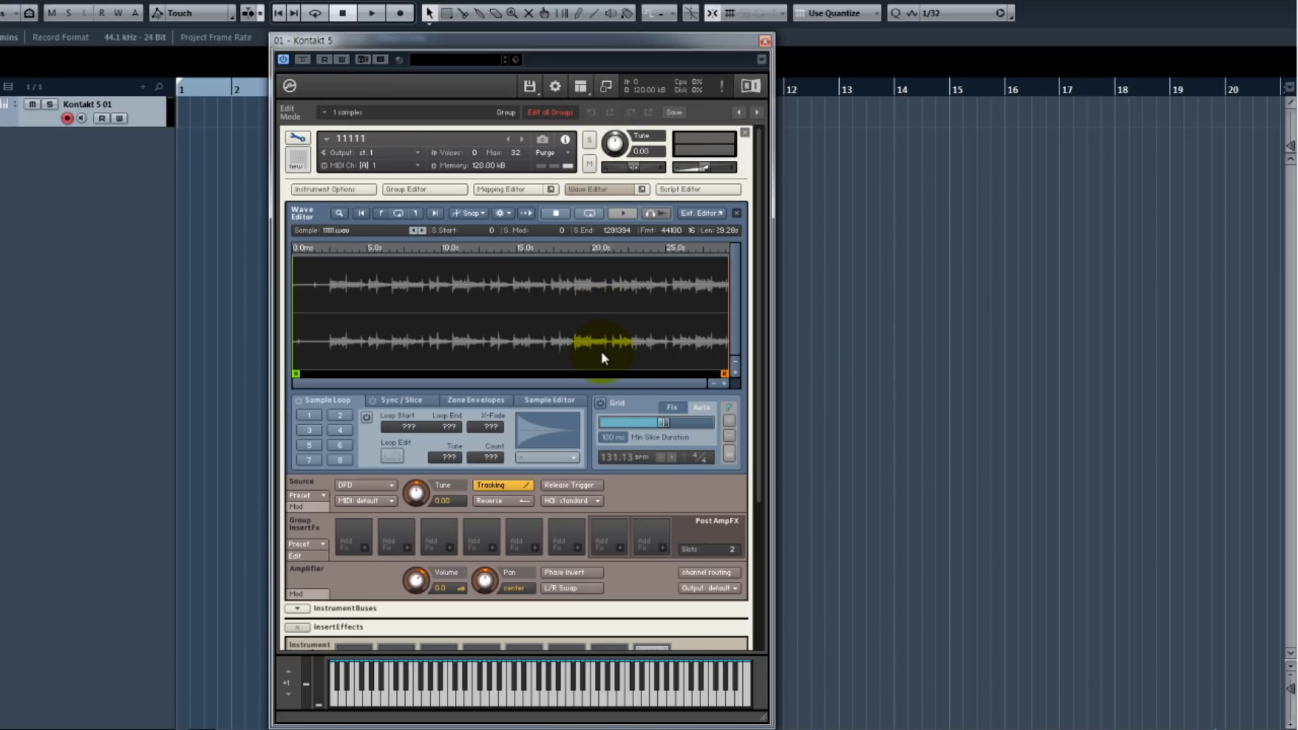
# - Show the Wave Editor for sample 11111.wav and turn on its Grid with automatic slicing
pyautogui.click(585, 190)
pyautogui.click(585, 191)
pyautogui.click(585, 191)
pyautogui.click(586, 190)
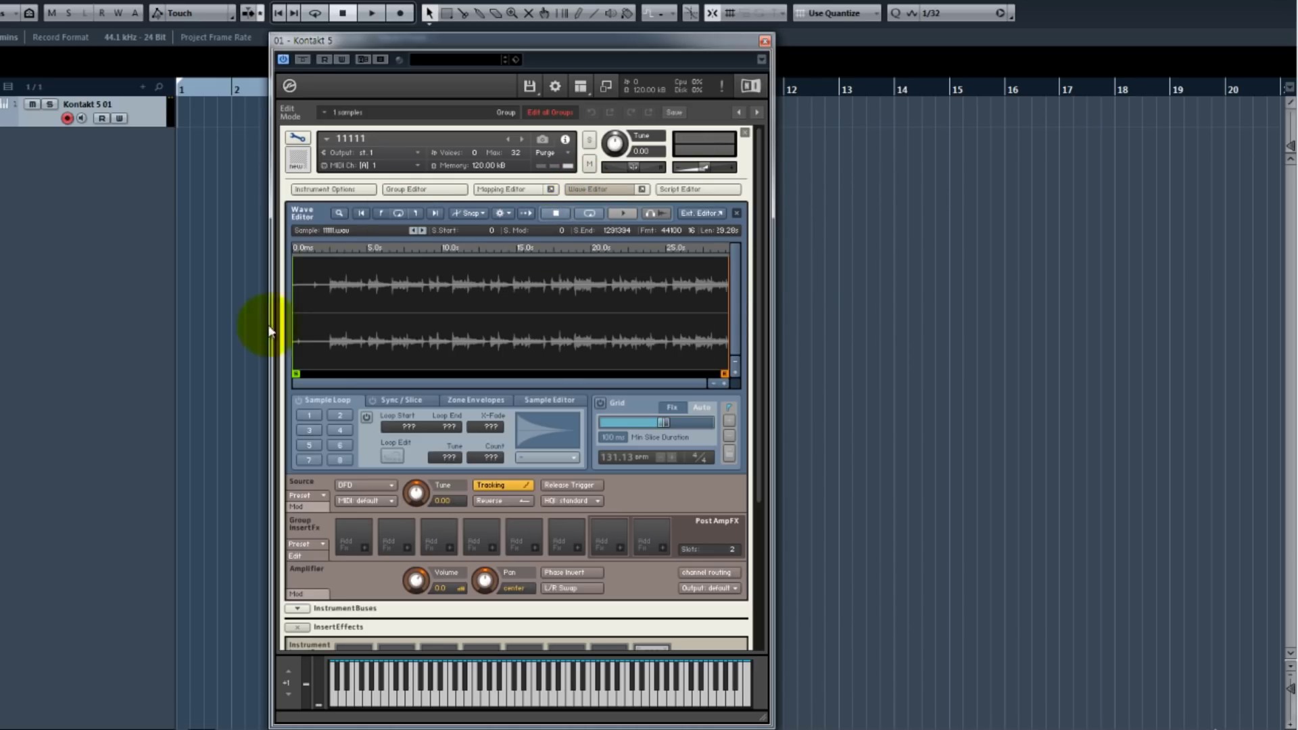
pyautogui.click(604, 405)
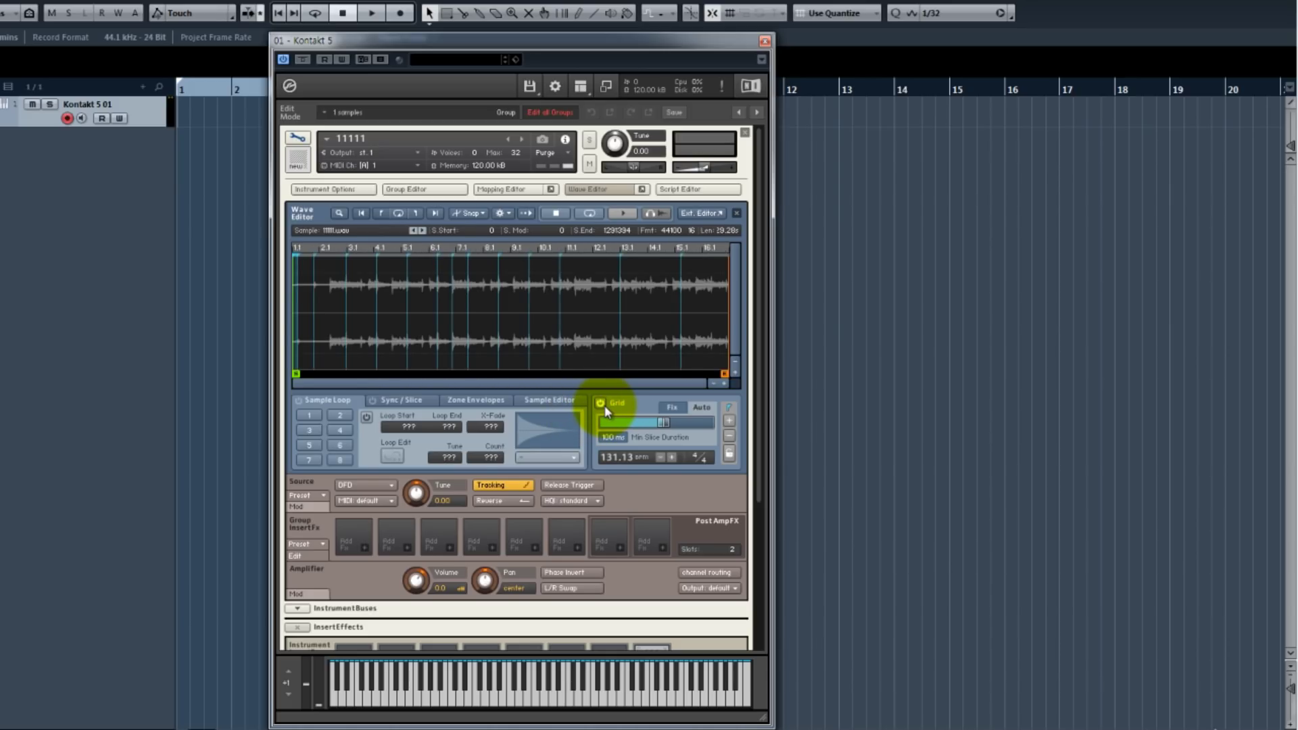
pyautogui.click(604, 404)
pyautogui.click(600, 405)
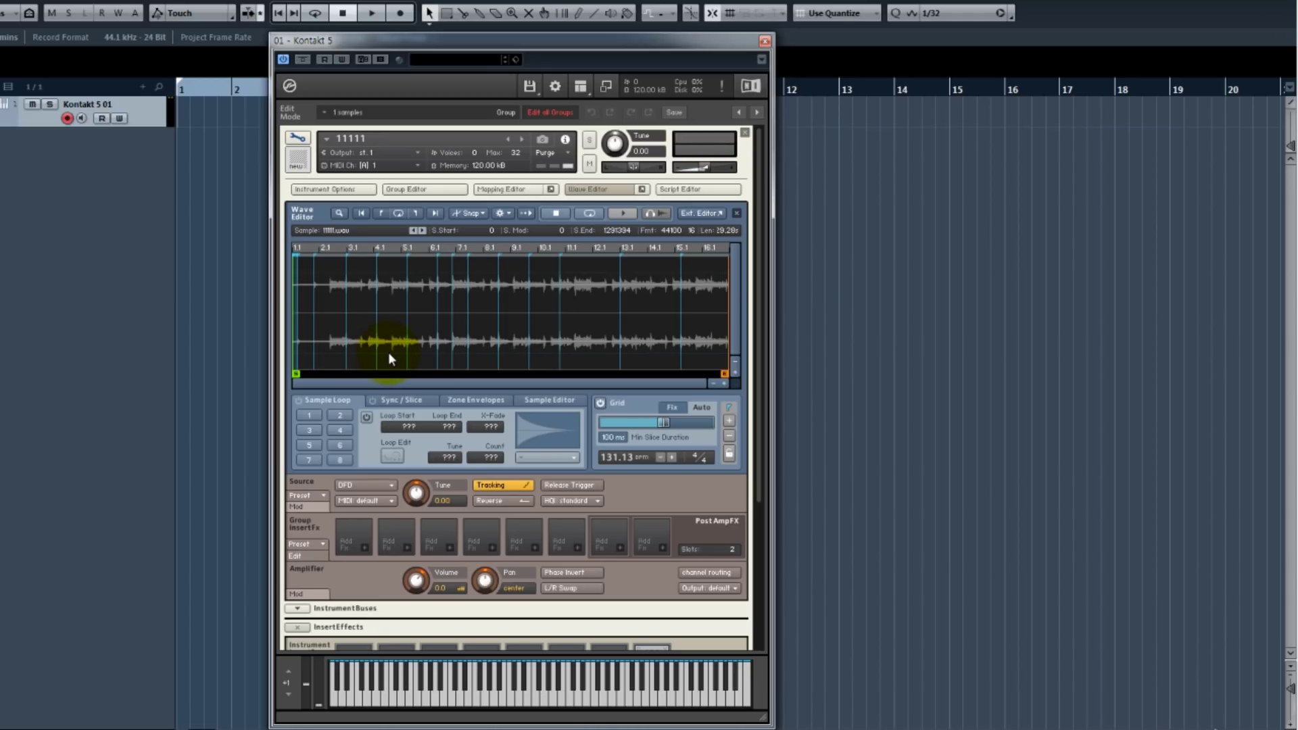
# - Nudge the automatic slicing slider slightly lower and move the slice marker at beat 1.4 to the note attack just after beat 2.2
pyautogui.click(721, 383)
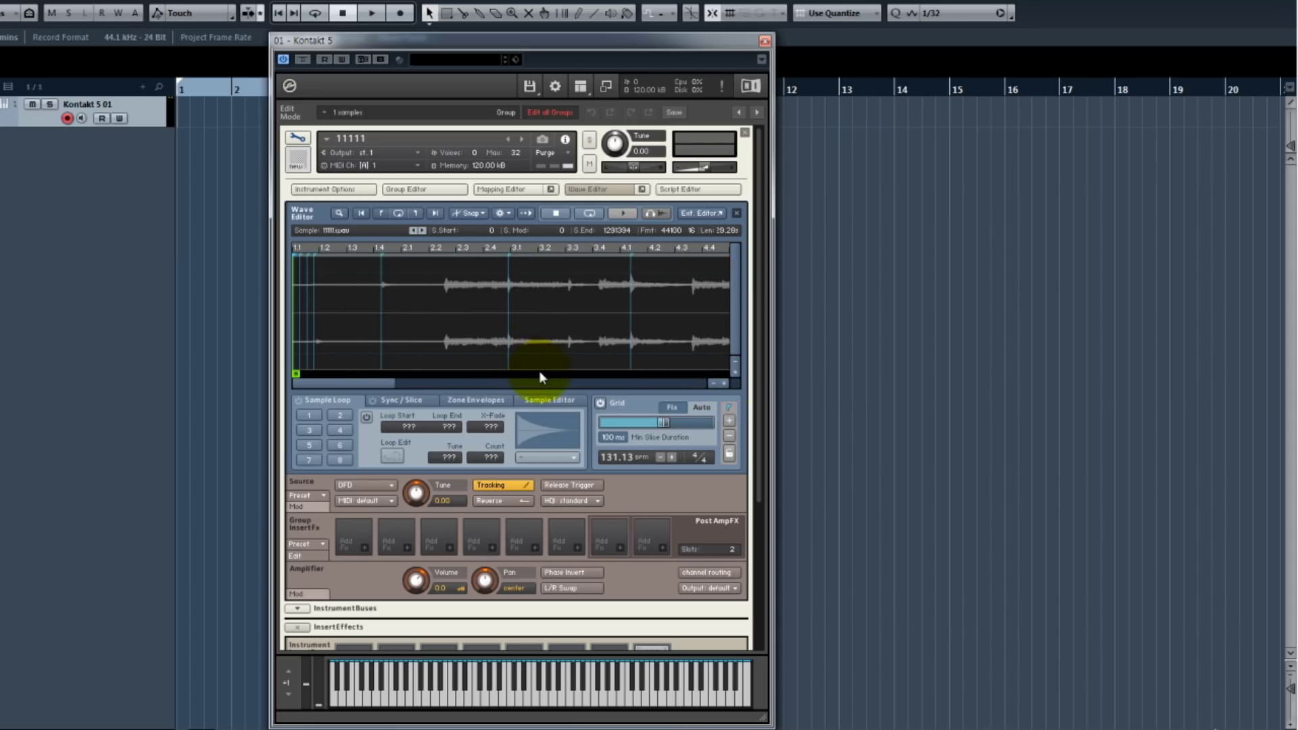
pyautogui.moveTo(662, 423)
pyautogui.mouseDown()
pyautogui.moveTo(703, 424)
pyautogui.moveTo(676, 414)
pyautogui.moveTo(697, 408)
pyautogui.moveTo(681, 433)
pyautogui.moveTo(702, 422)
pyautogui.moveTo(623, 424)
pyautogui.moveTo(661, 424)
pyautogui.mouseUp()
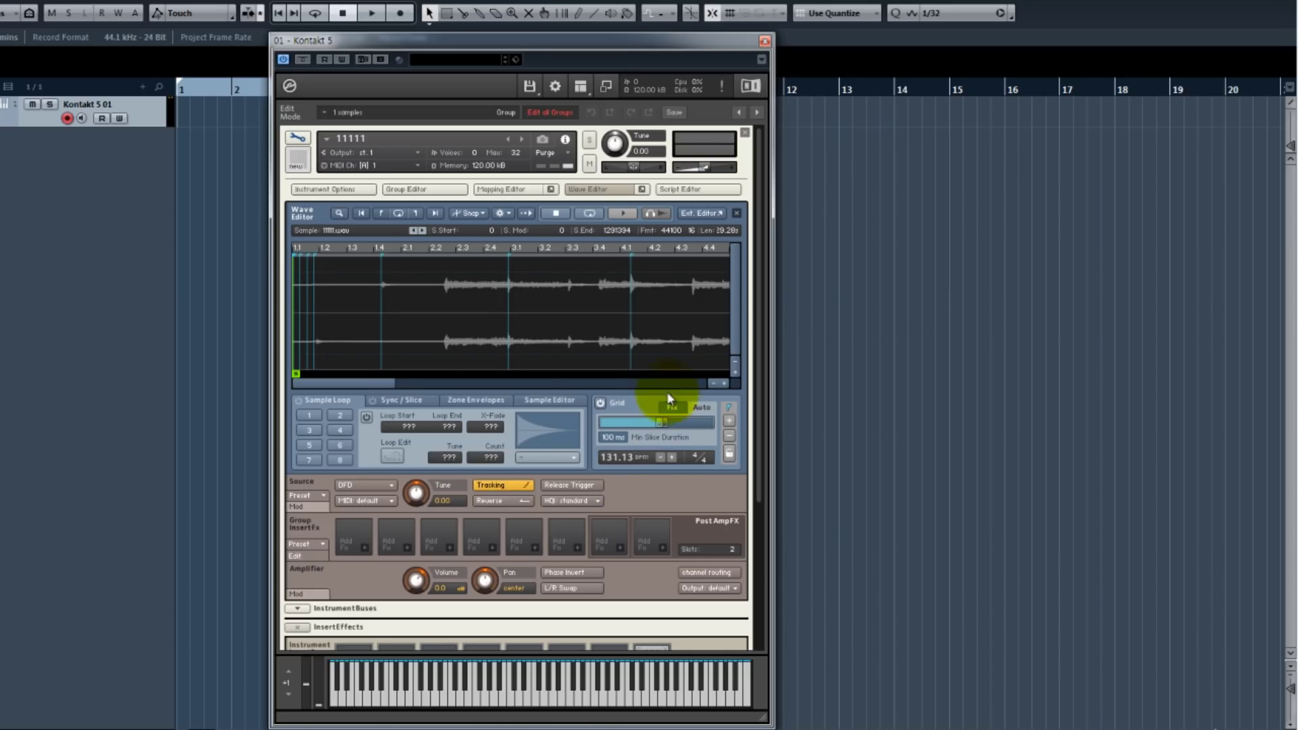
pyautogui.click(713, 383)
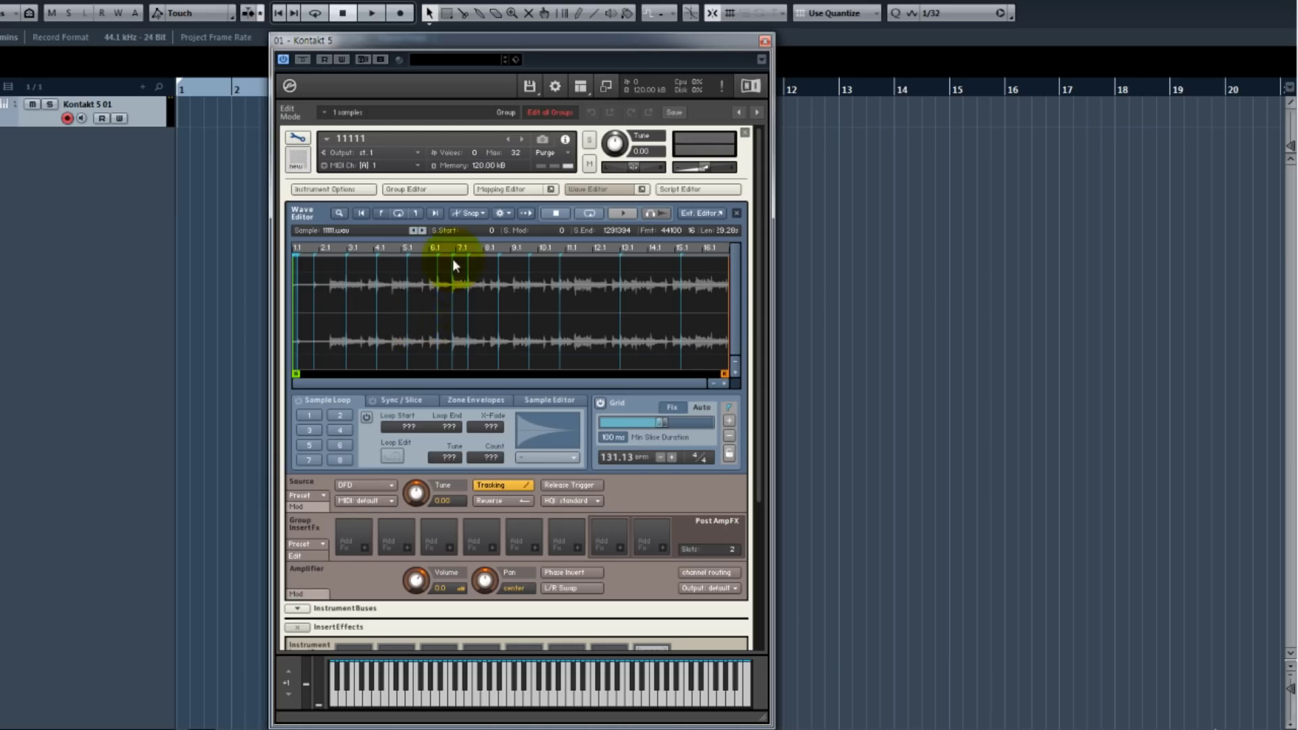
pyautogui.click(723, 384)
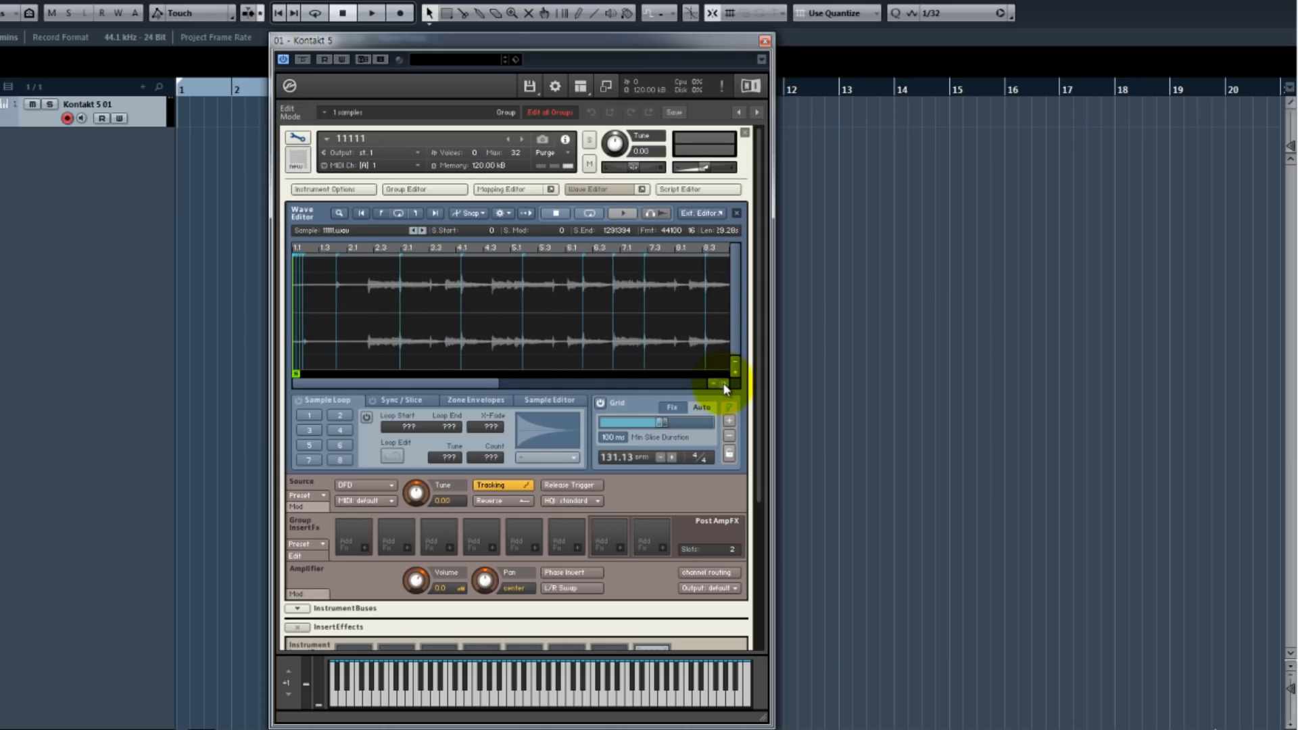
pyautogui.click(723, 384)
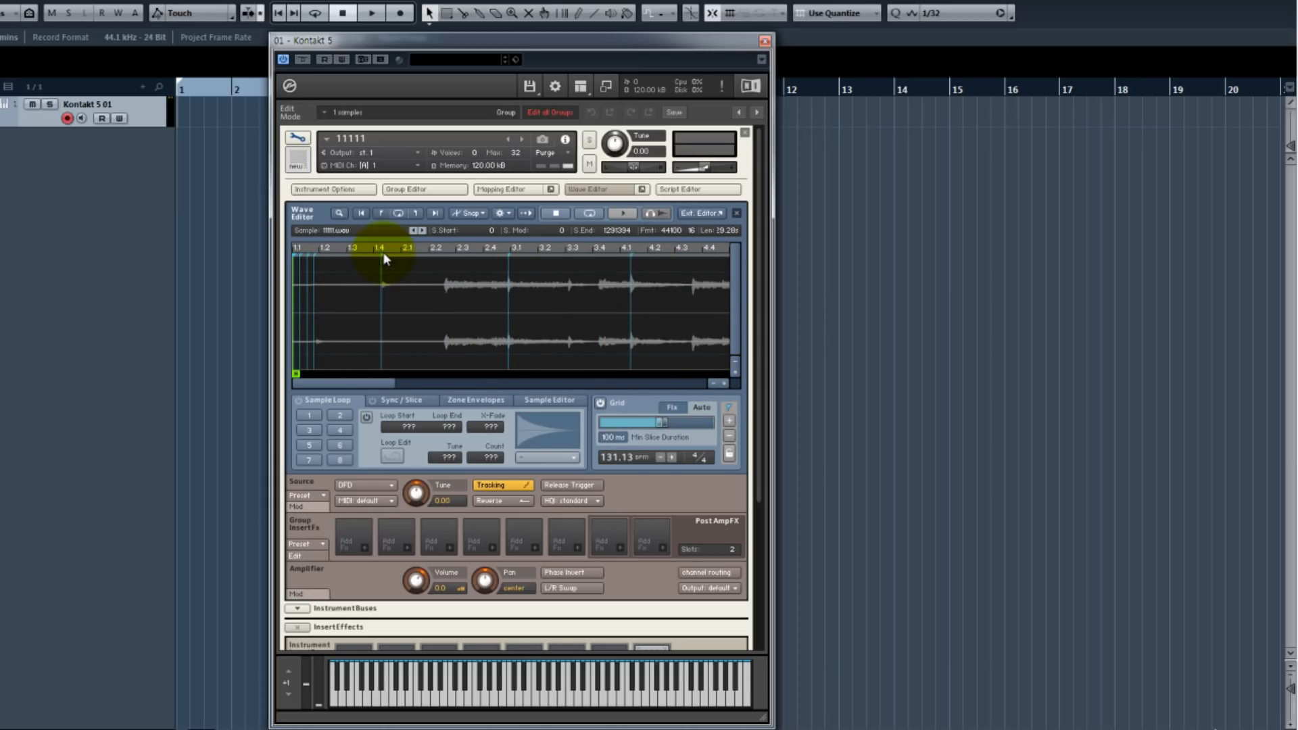
pyautogui.moveTo(383, 255); pyautogui.dragTo(445, 256)
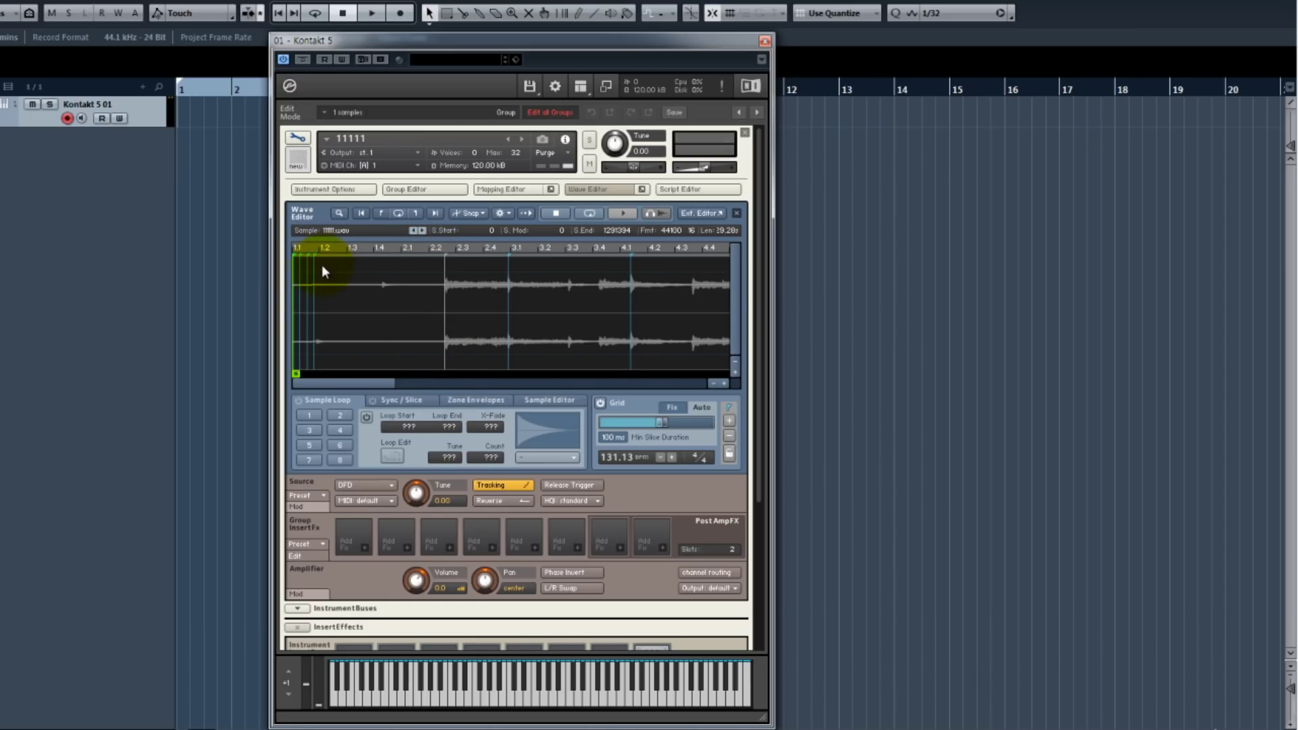
# - Remove the cluster of slice markers at the very start of the waveform, before beat 1.2
pyautogui.click(729, 438)
pyautogui.moveTo(385, 258); pyautogui.dragTo(296, 253)
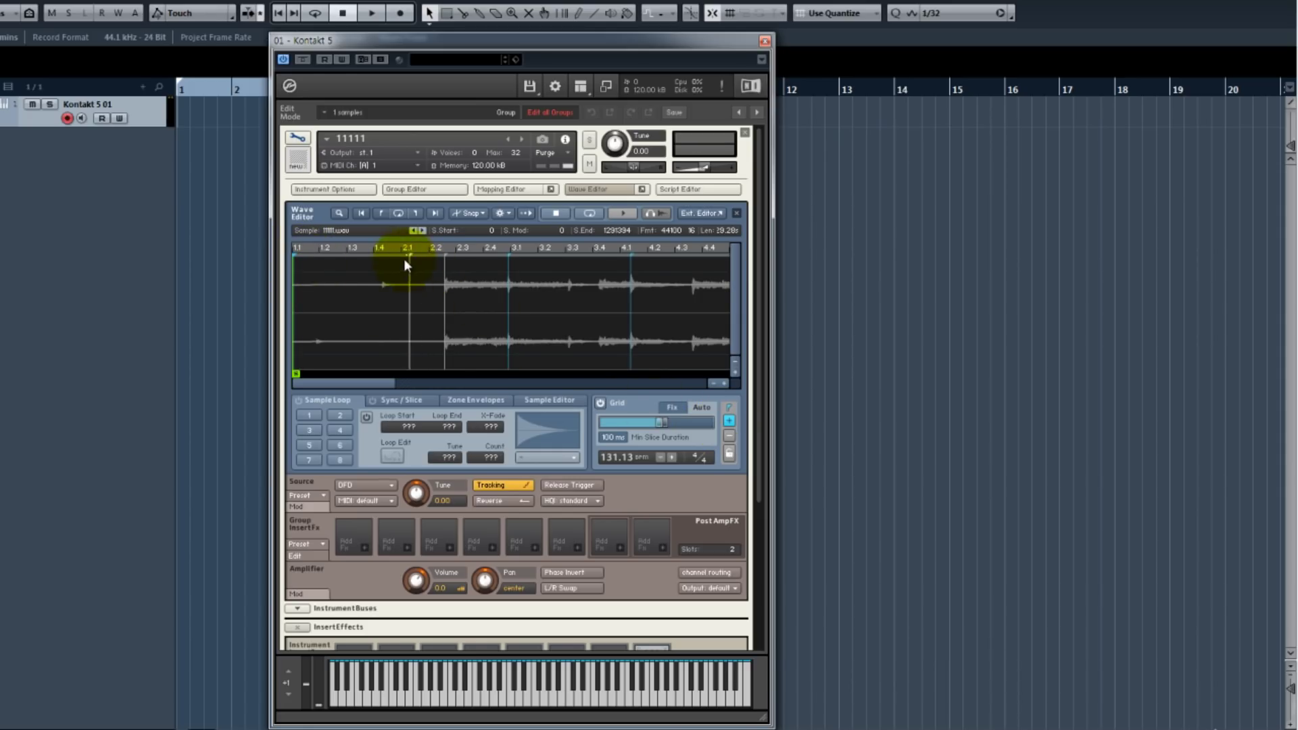
# - Add a test slice marker at beat 1.4 and remove it again
pyautogui.click(382, 257)
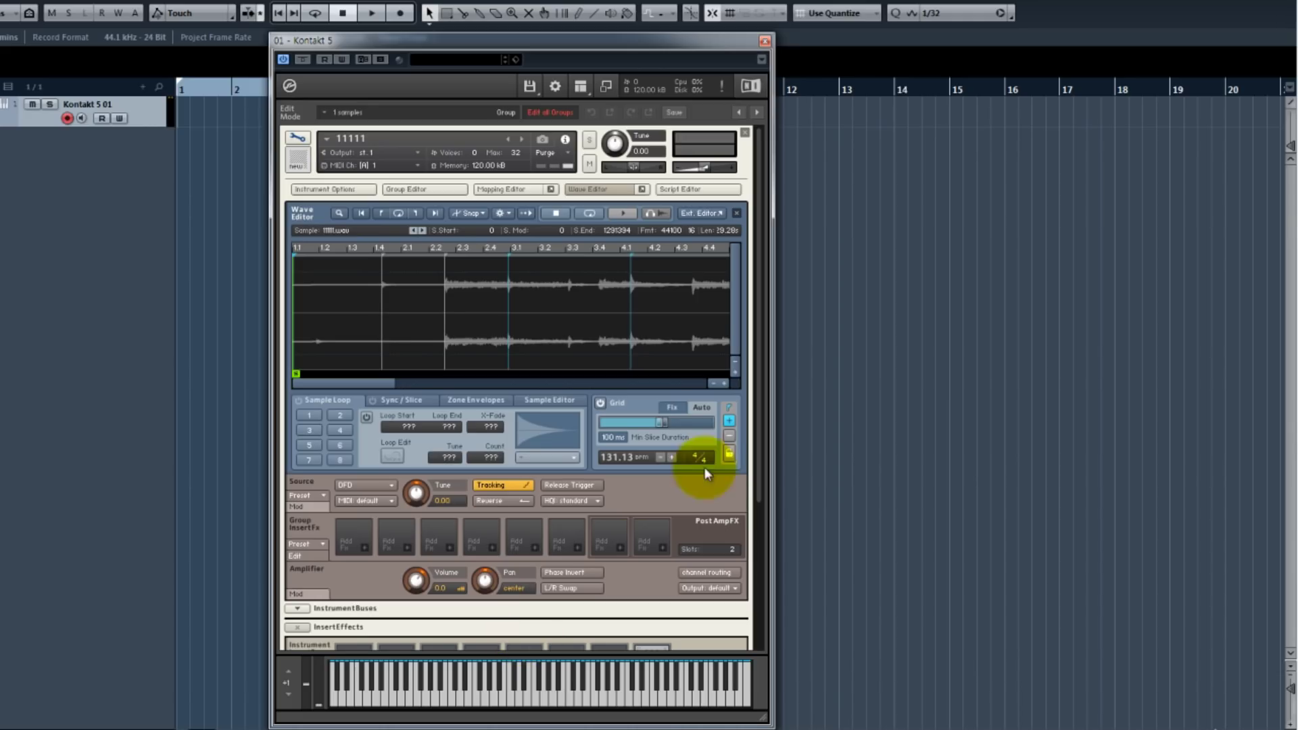
pyautogui.click(728, 435)
pyautogui.click(384, 258)
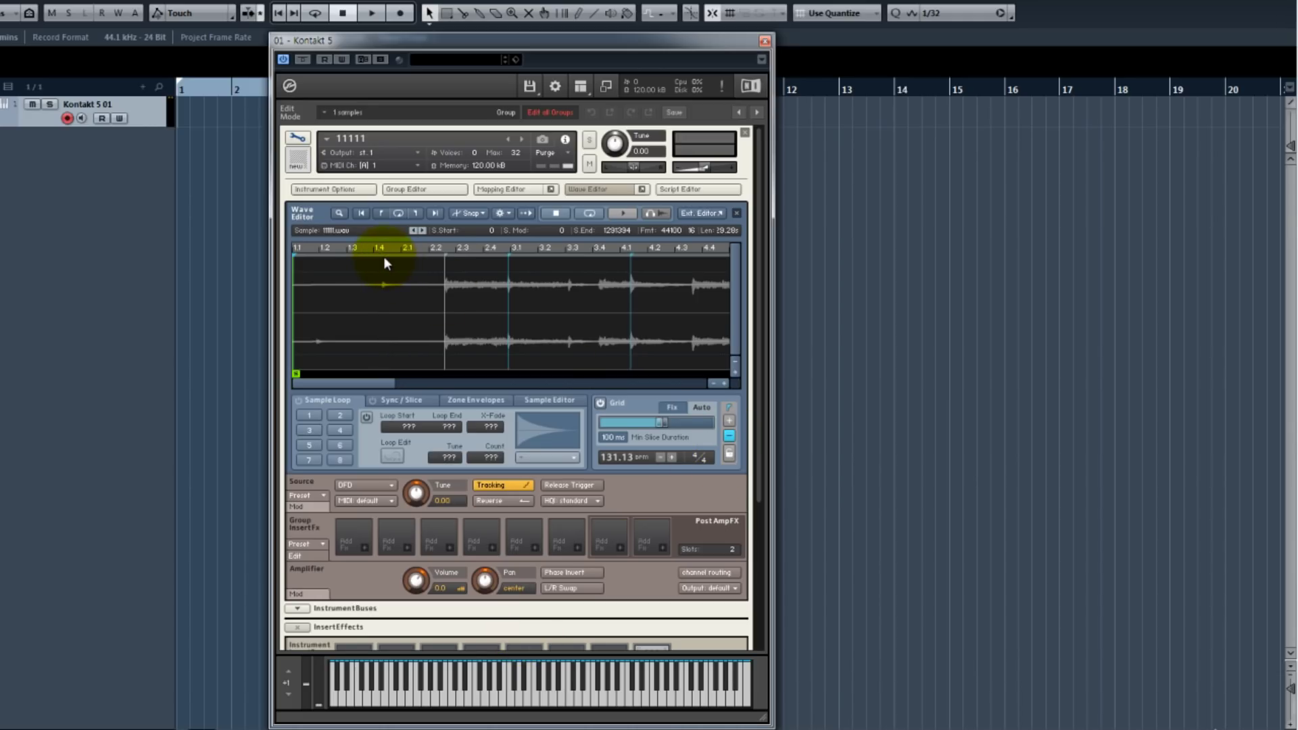
# - Remove the slice marker at beat 4.1 and add one on the note attack at beat 3.4
pyautogui.click(630, 255)
pyautogui.click(728, 420)
pyautogui.click(599, 256)
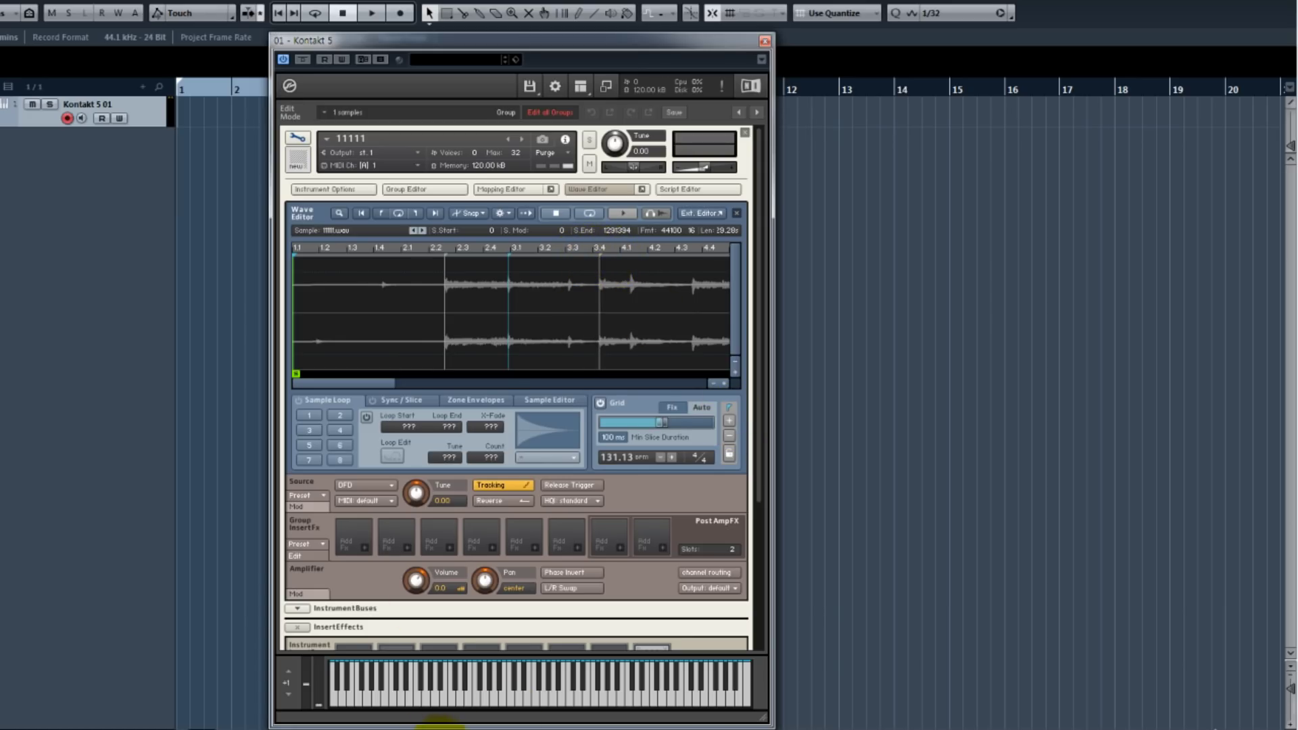
# - Play a key in the middle of the virtual keyboard to audition the unsliced sample
pyautogui.click(509, 704)
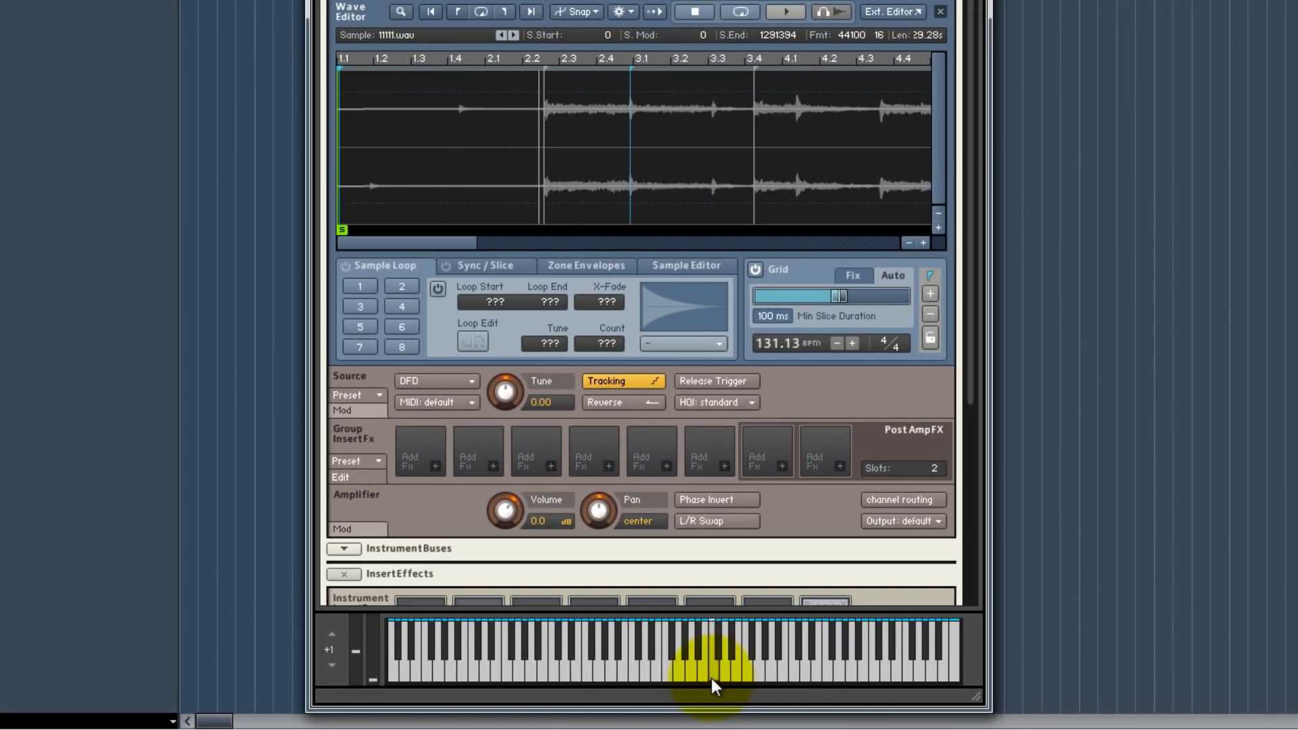
pyautogui.moveTo(711, 683); pyautogui.dragTo(711, 682)
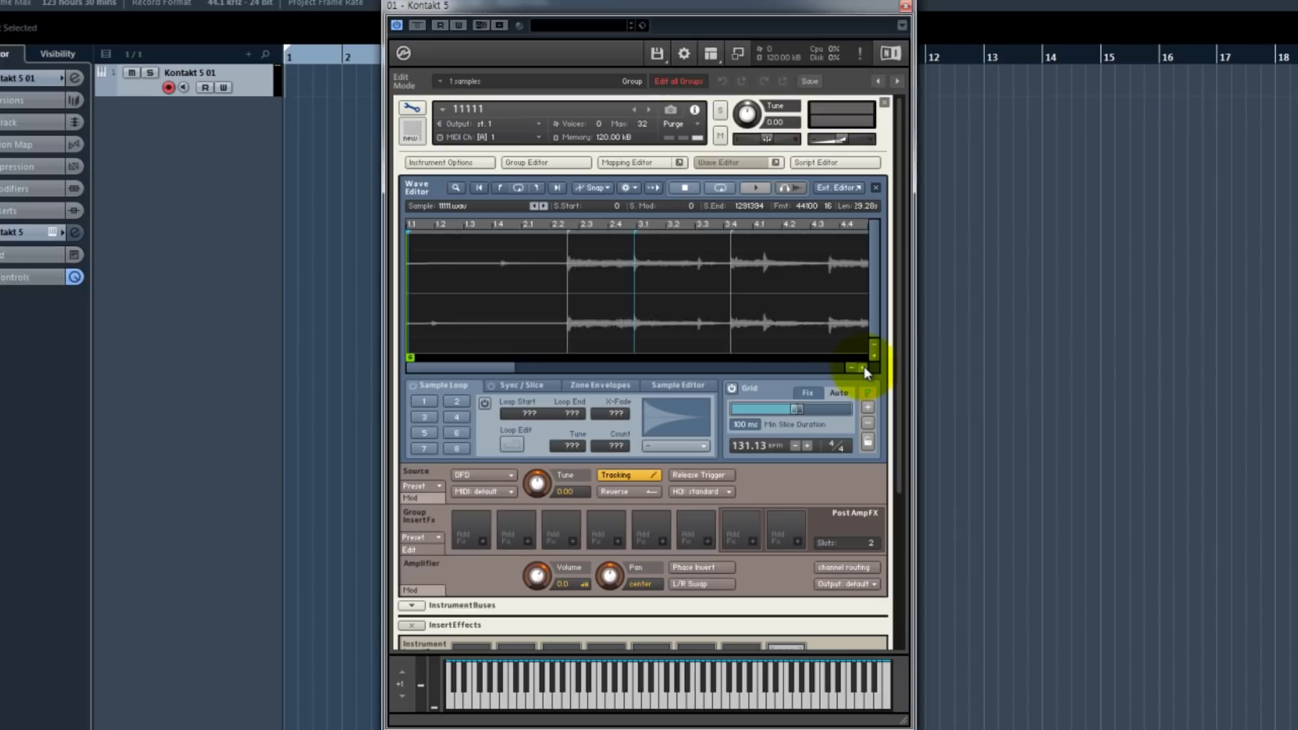
# - Show the whole waveform and open the Mapping Editor above it to display the sample's key zone
pyautogui.click(889, 290)
pyautogui.click(889, 290)
pyautogui.click(679, 48)
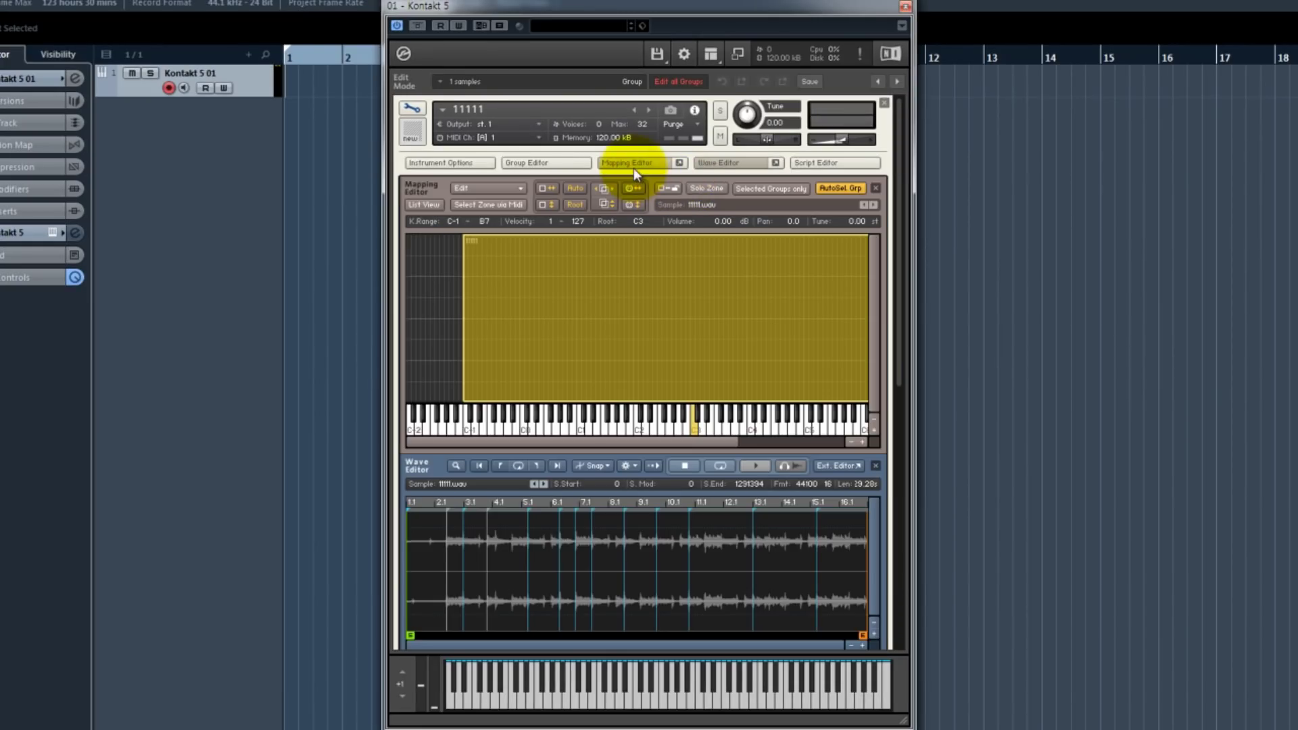
pyautogui.click(634, 165)
pyautogui.click(634, 165)
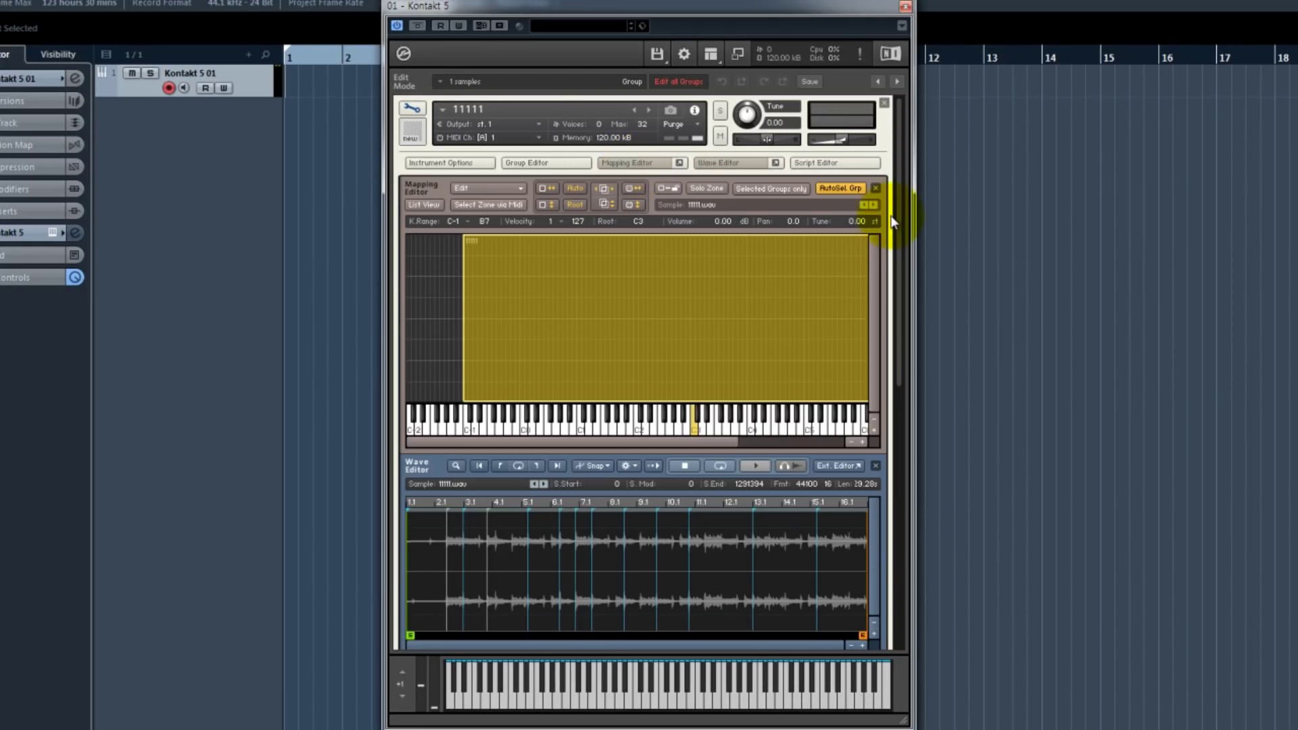
# - Map the slices to keys using Drag Midi to Host in Sync / Slice, accepting automatic adjustment of the existing zones
pyautogui.scroll(-3, 880, 216)
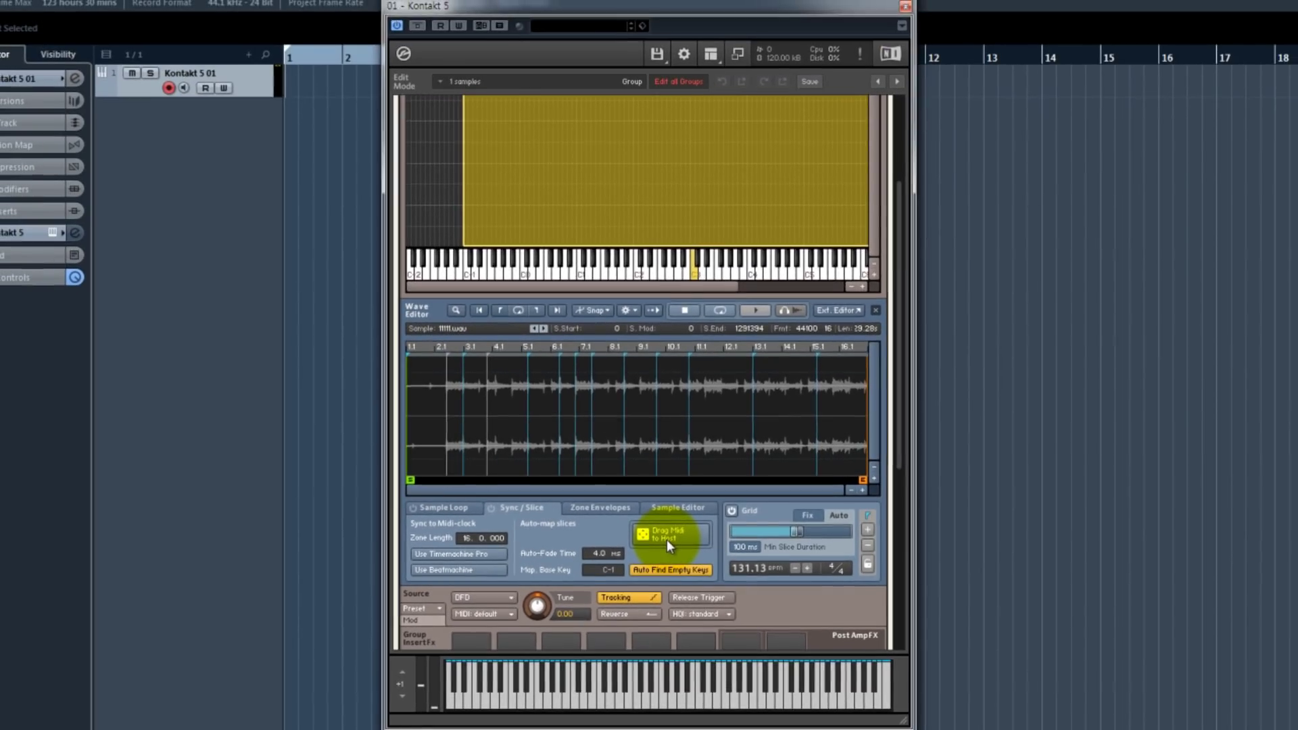
pyautogui.click(646, 484)
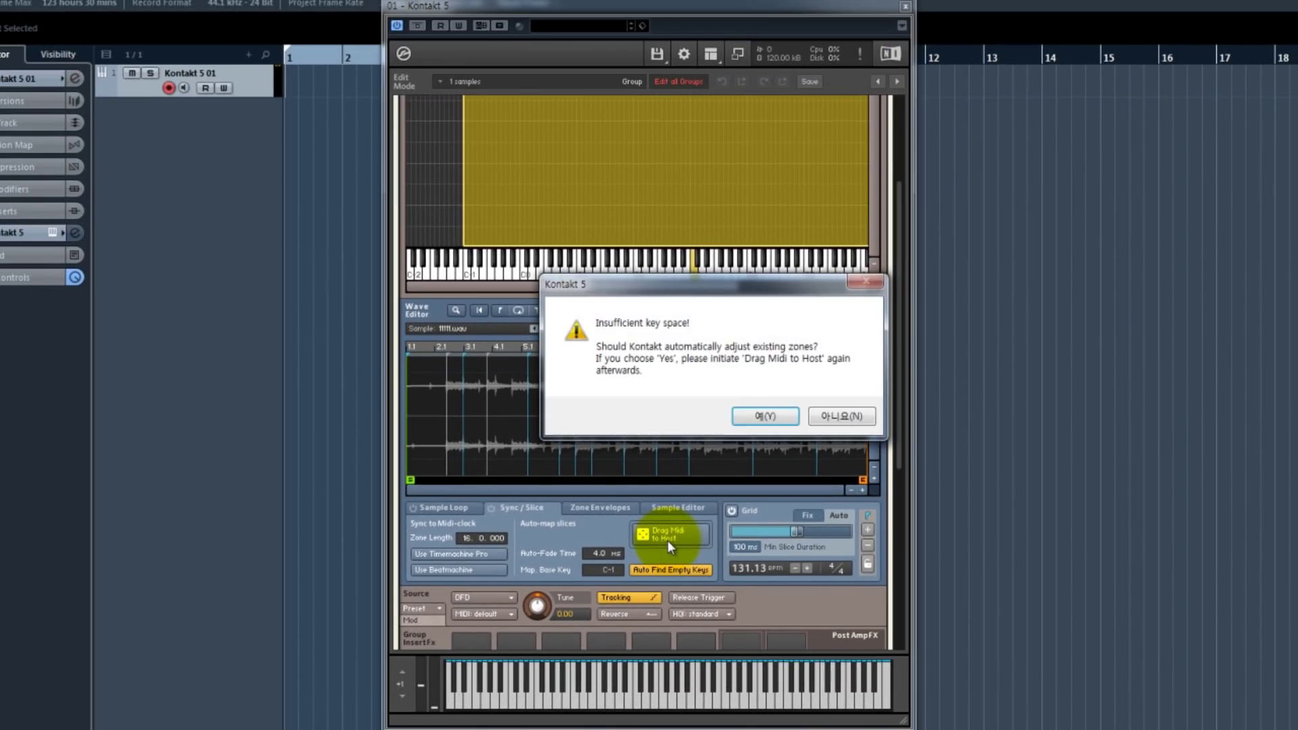
pyautogui.click(761, 417)
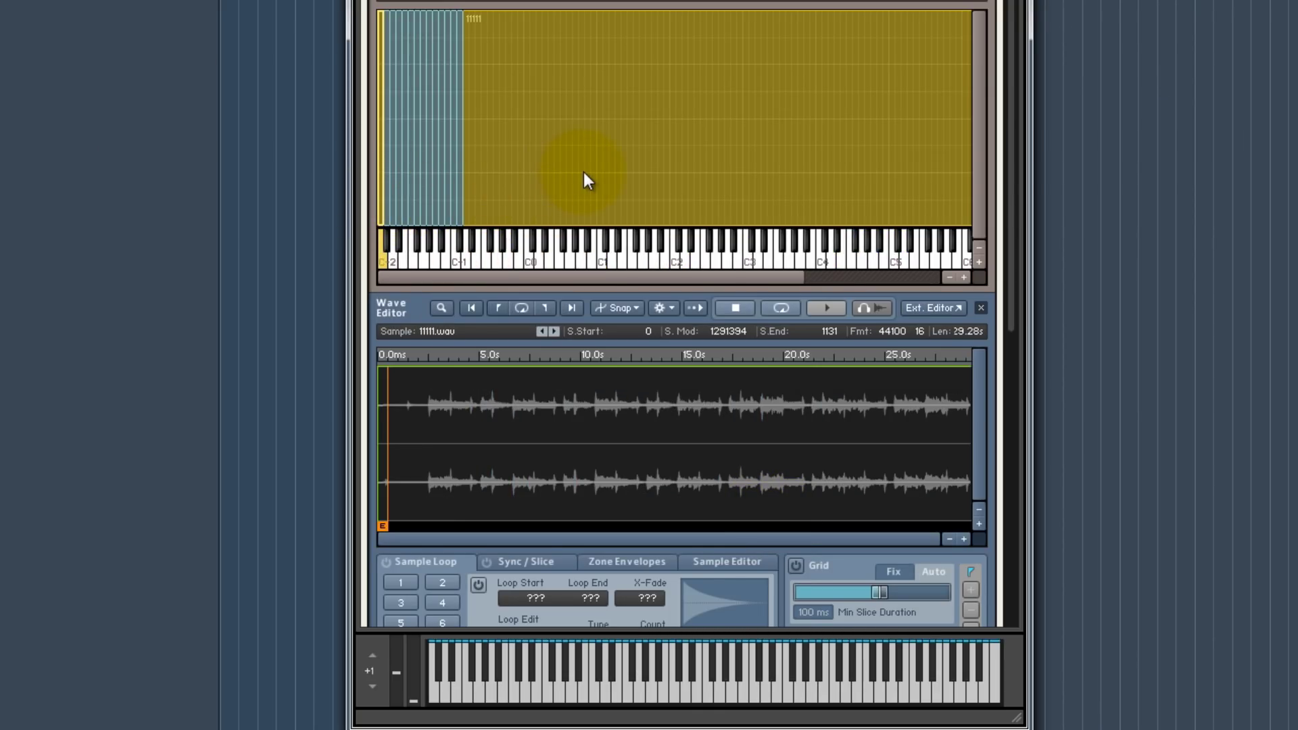
# - Delete the original wide 11111 zone from the key map and audition the slices between C-2 and C-1
pyautogui.press('Delete')
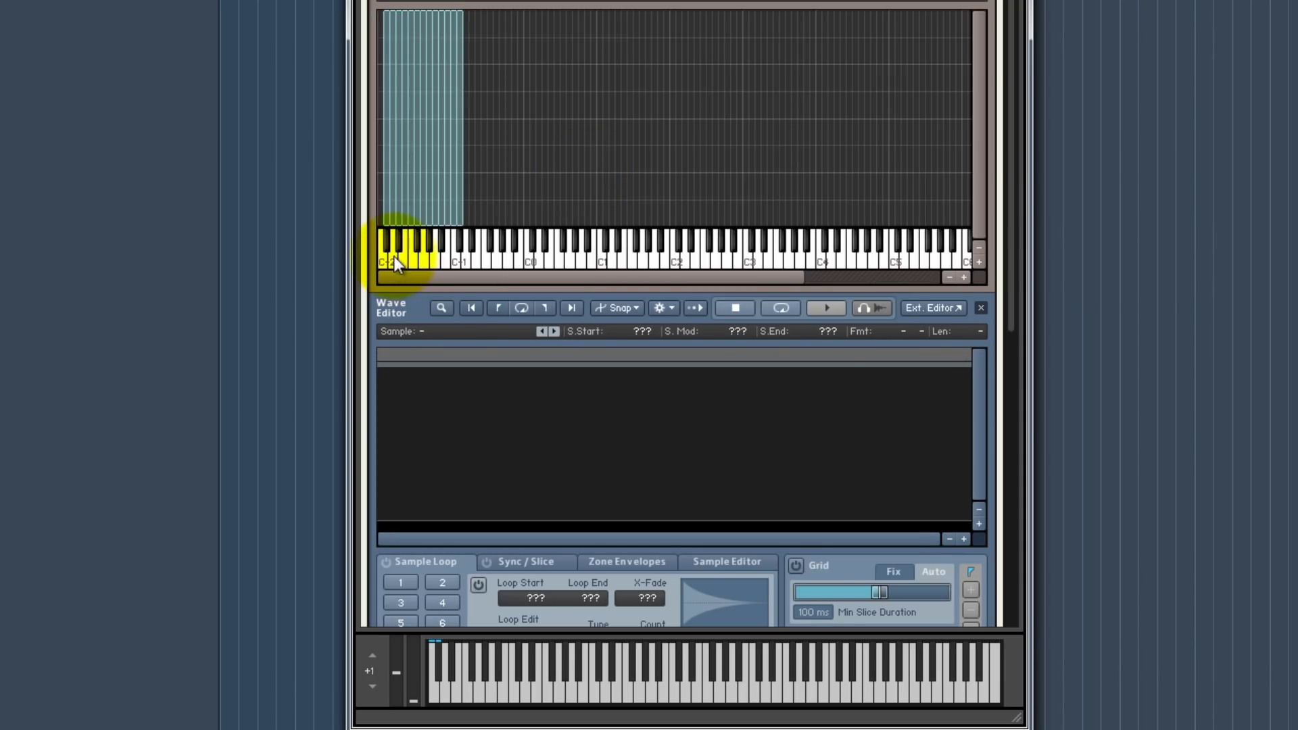
pyautogui.click(422, 259)
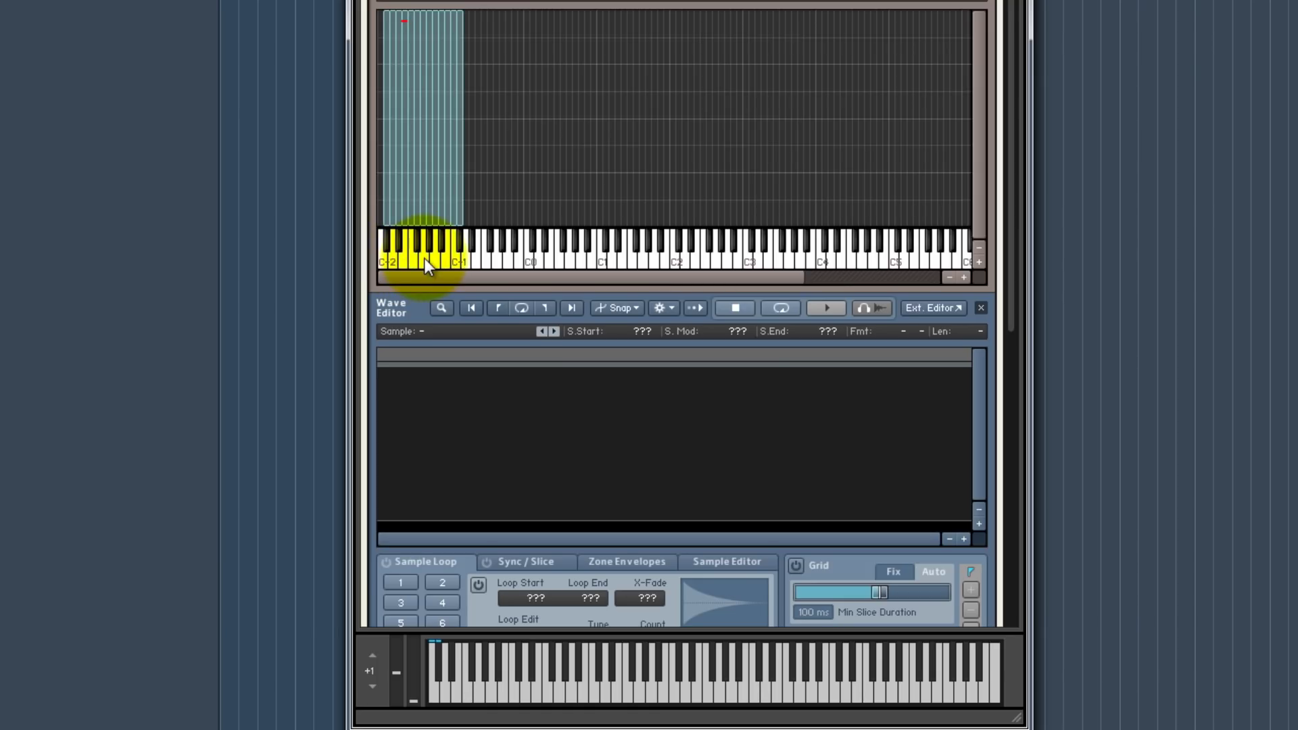
pyautogui.moveTo(444, 258); pyautogui.dragTo(459, 246)
# - Select all slice zones, move them up the keyboard to start at C3, and play the keys there to audition them
pyautogui.moveTo(514, 187); pyautogui.dragTo(751, 205)
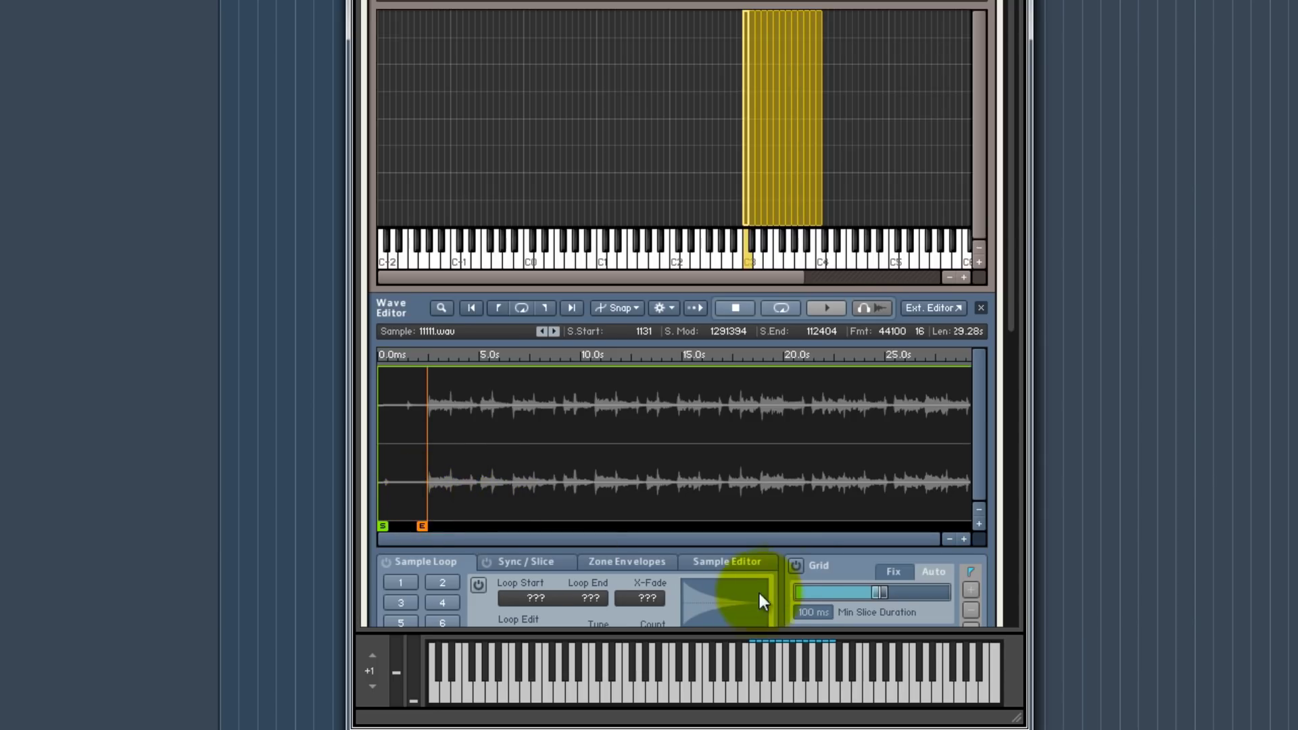
pyautogui.click(796, 566)
pyautogui.click(796, 565)
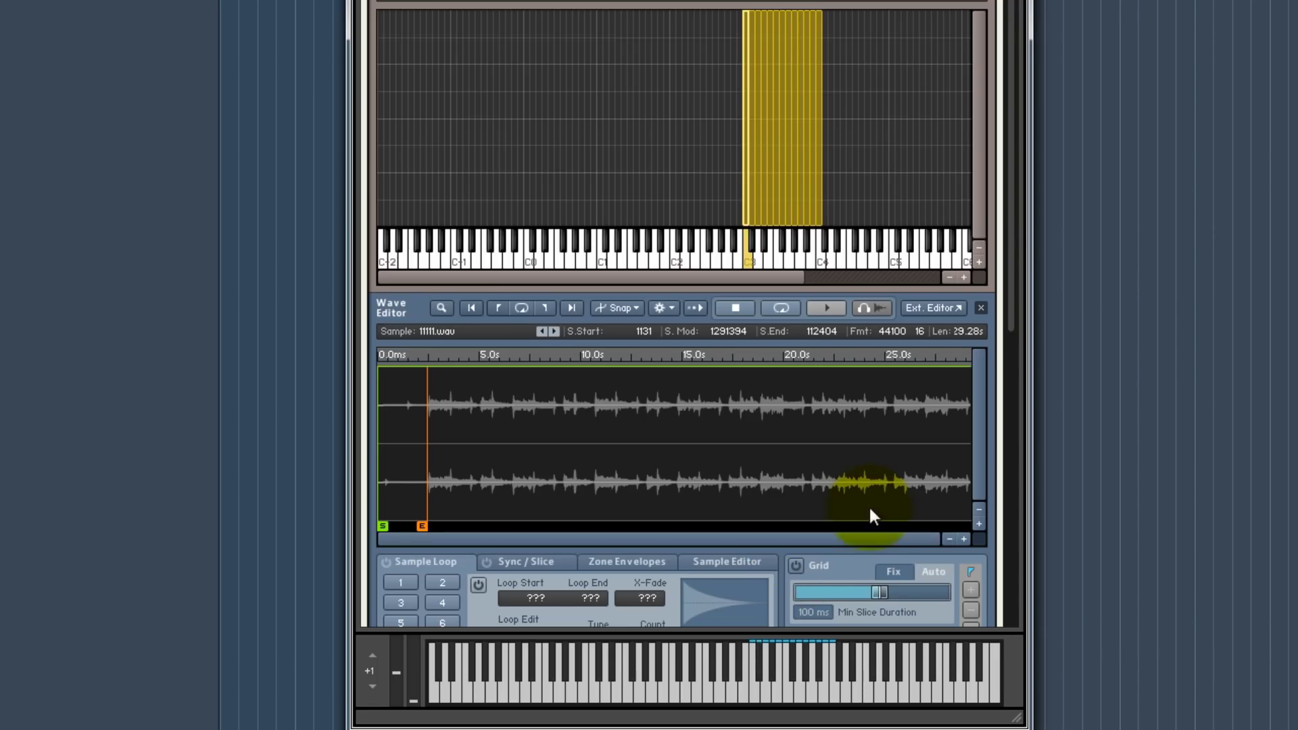
pyautogui.click(768, 664)
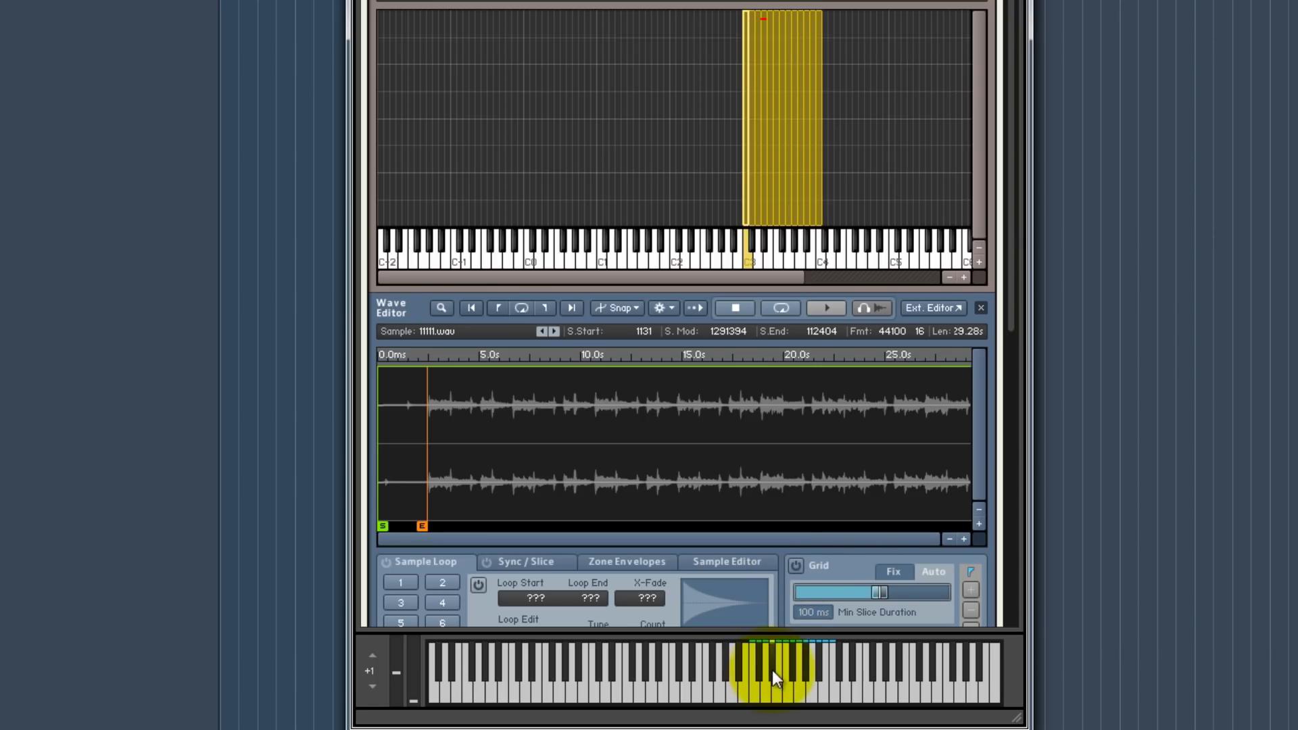
pyautogui.click(776, 688)
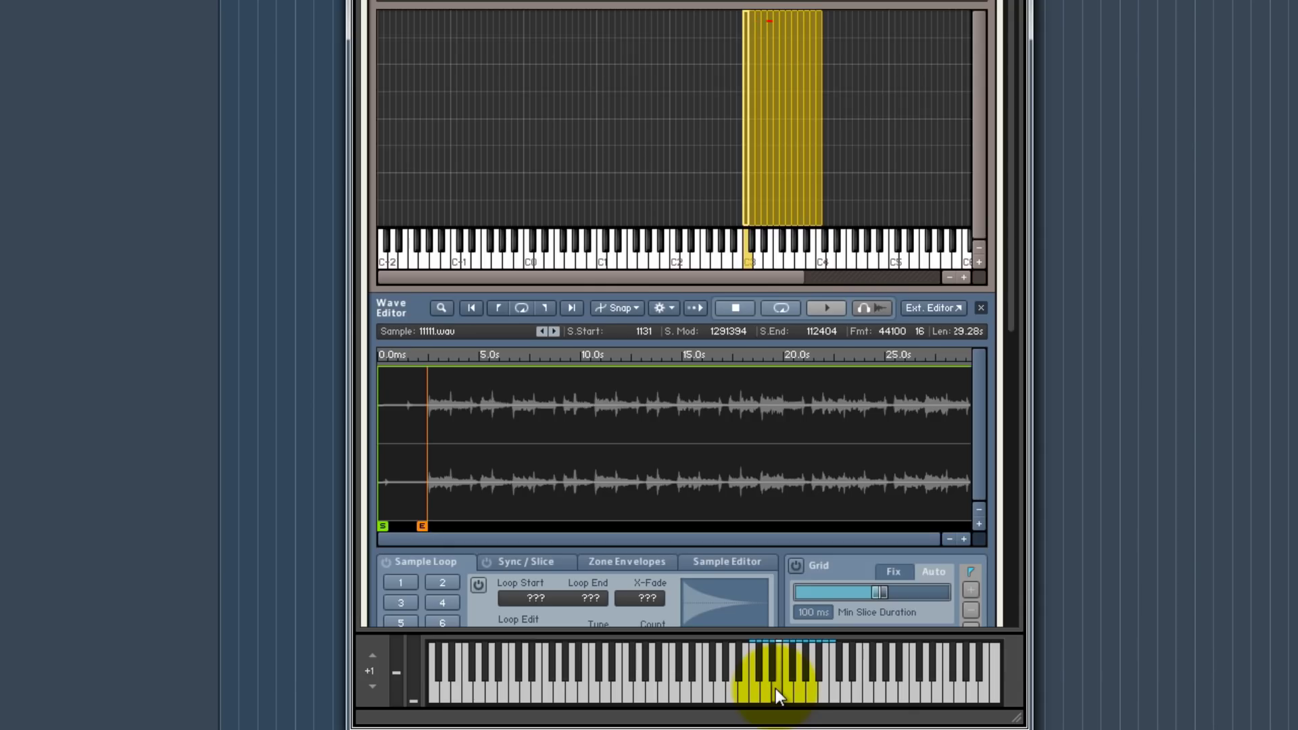
# - Play the higher mapped keys between C3 and C4 to audition the remaining slices
pyautogui.click(804, 669)
pyautogui.click(816, 670)
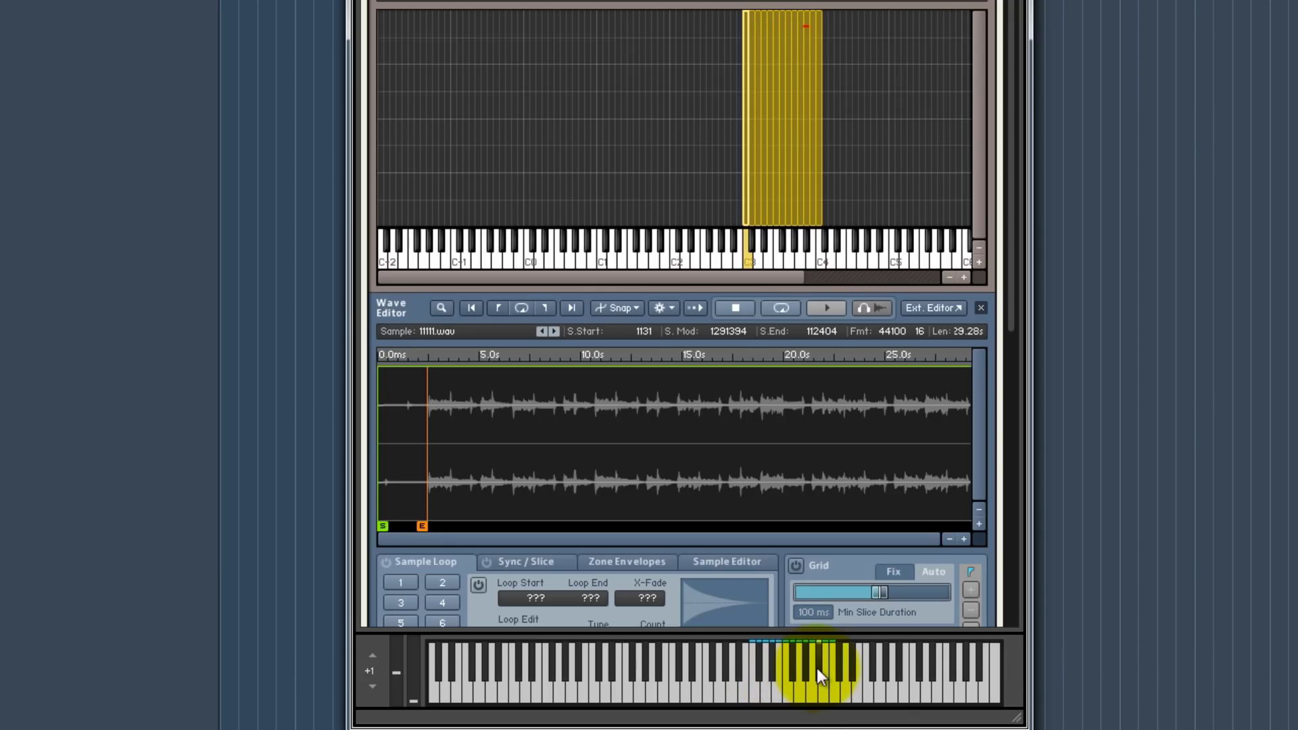
pyautogui.click(826, 692)
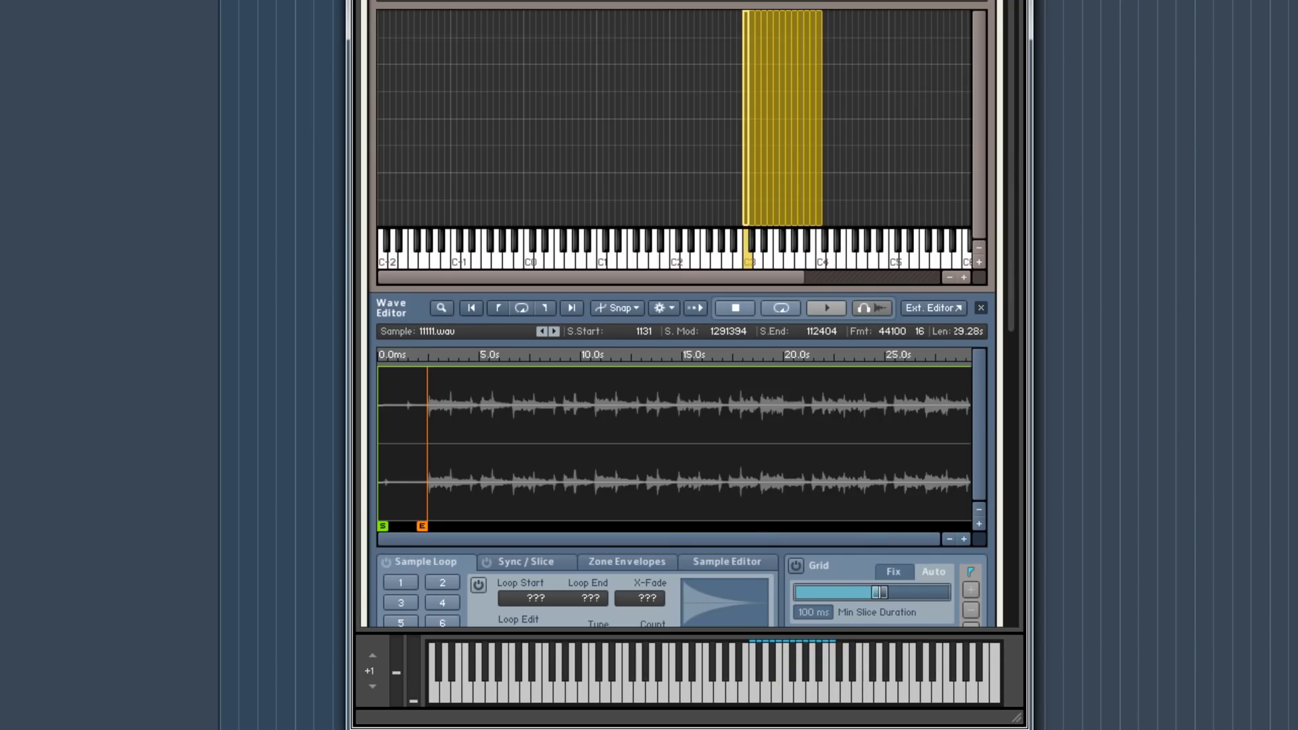
pyautogui.scroll(-5, 912, 7)
pyautogui.click(962, 181)
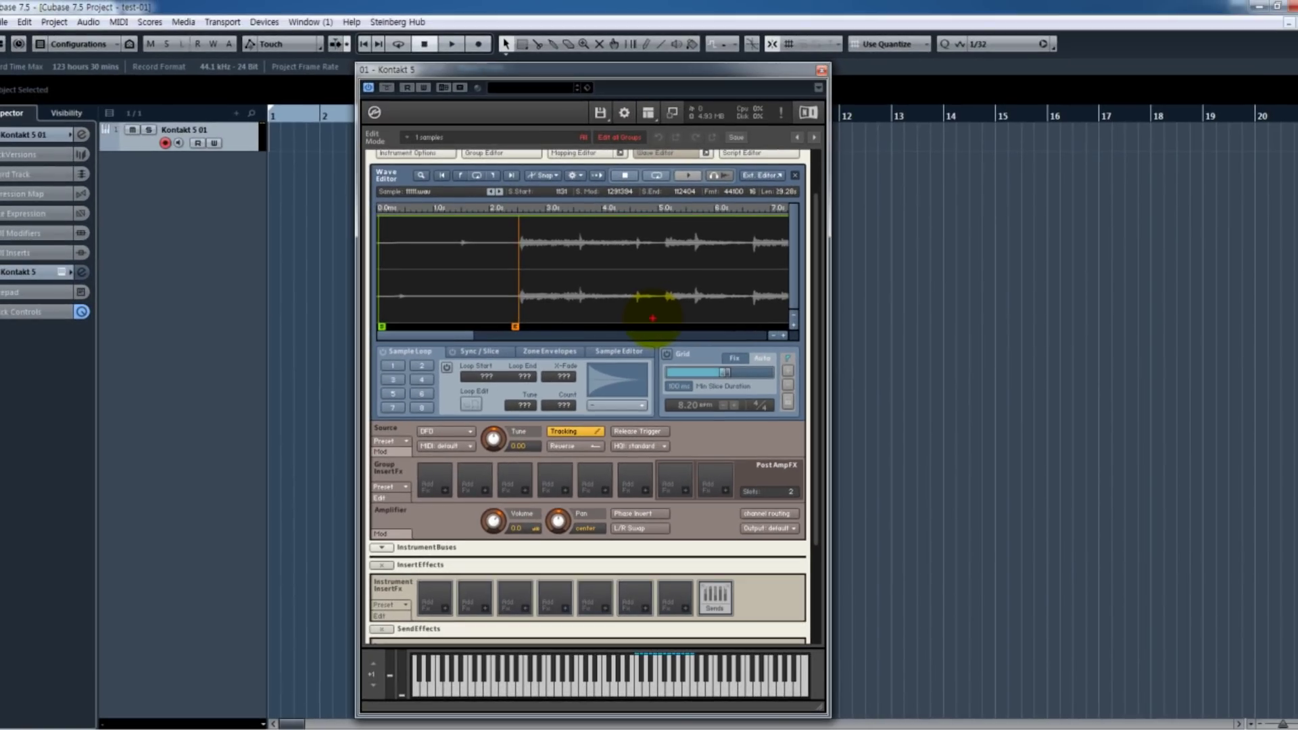
pyautogui.moveTo(518, 233); pyautogui.dragTo(515, 288)
pyautogui.moveTo(582, 235); pyautogui.dragTo(579, 294)
pyautogui.moveTo(635, 238); pyautogui.dragTo(635, 295)
pyautogui.moveTo(696, 236); pyautogui.dragTo(694, 291)
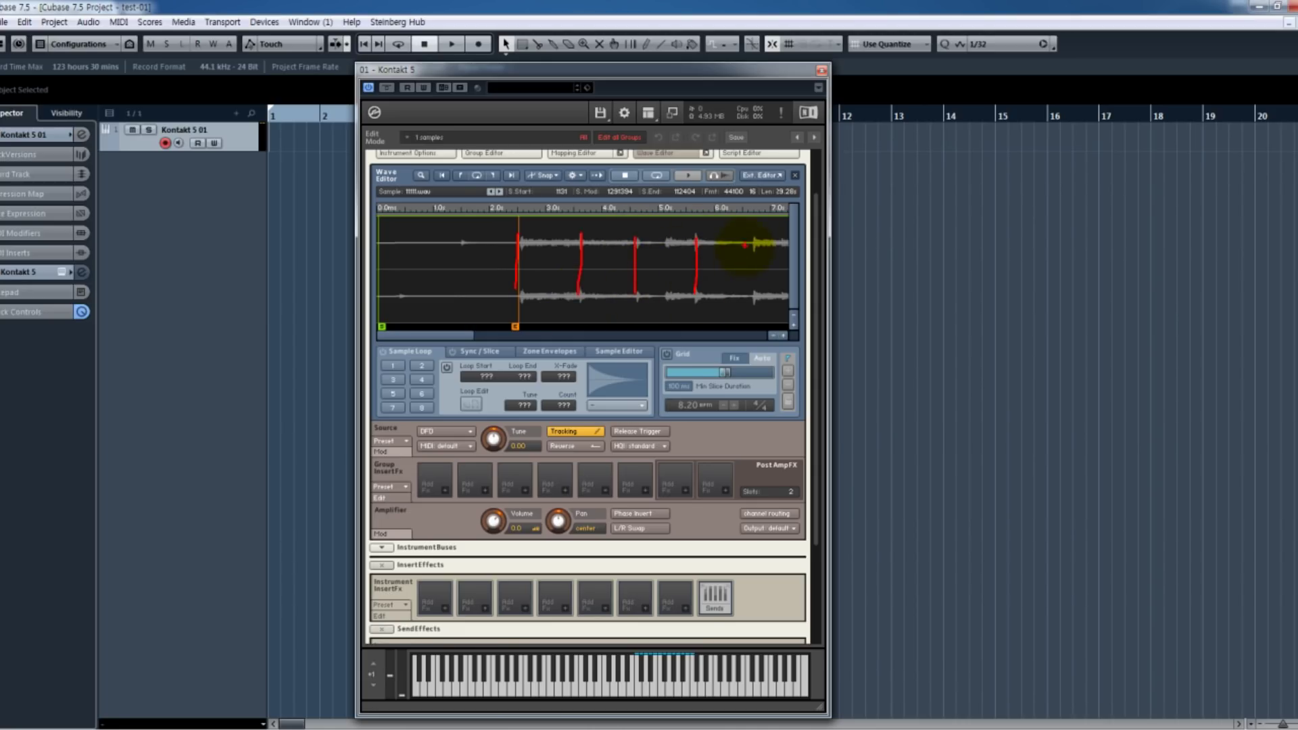
pyautogui.moveTo(754, 244); pyautogui.dragTo(754, 311)
pyautogui.click(549, 234)
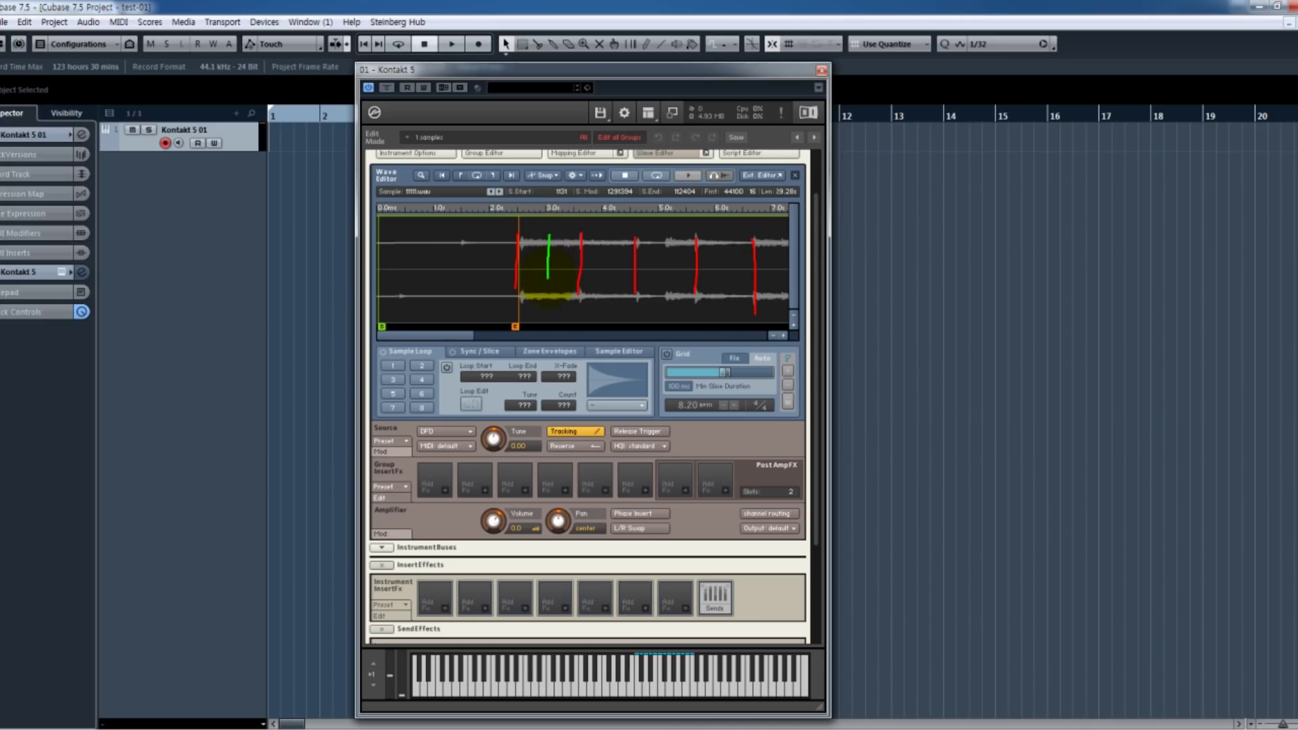
pyautogui.click(610, 243)
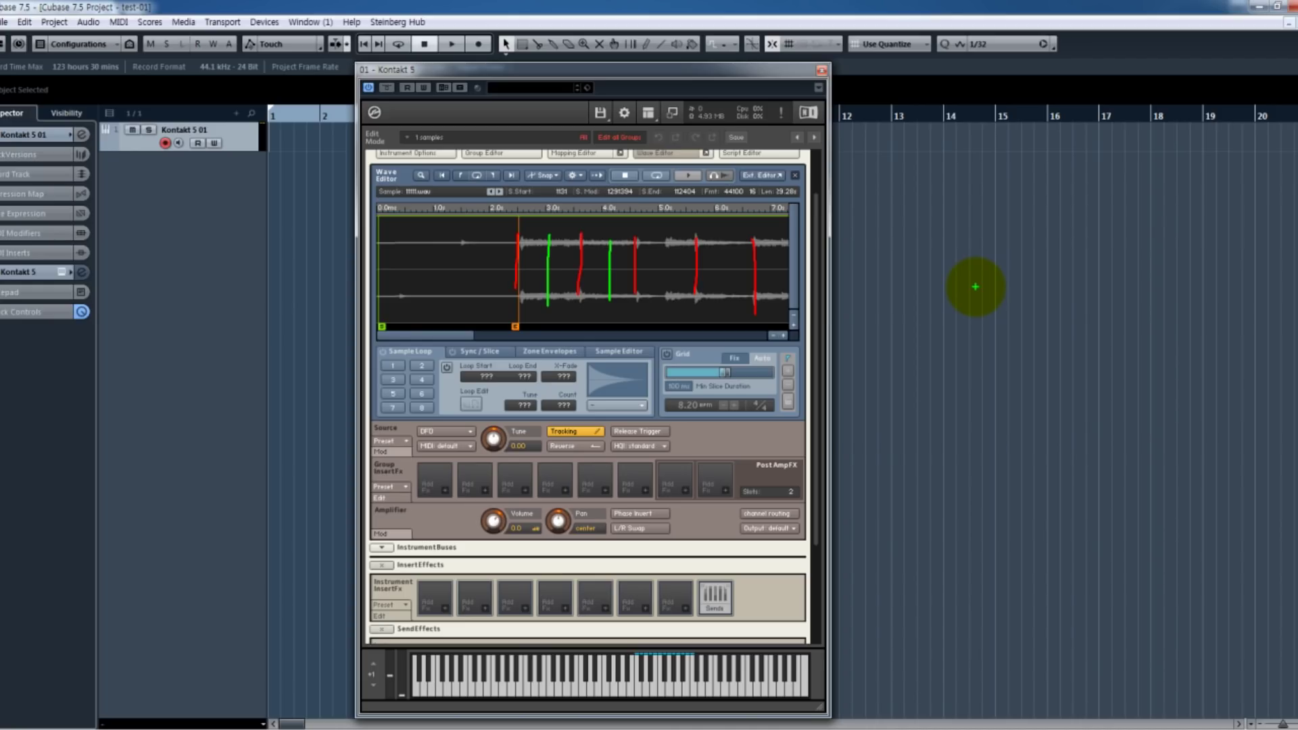
pyautogui.moveTo(1009, 231)
pyautogui.mouseDown()
pyautogui.moveTo(993, 359)
pyautogui.moveTo(1194, 402)
pyautogui.moveTo(1295, 302)
pyautogui.moveTo(1233, 226)
pyautogui.moveTo(988, 233)
pyautogui.mouseUp()
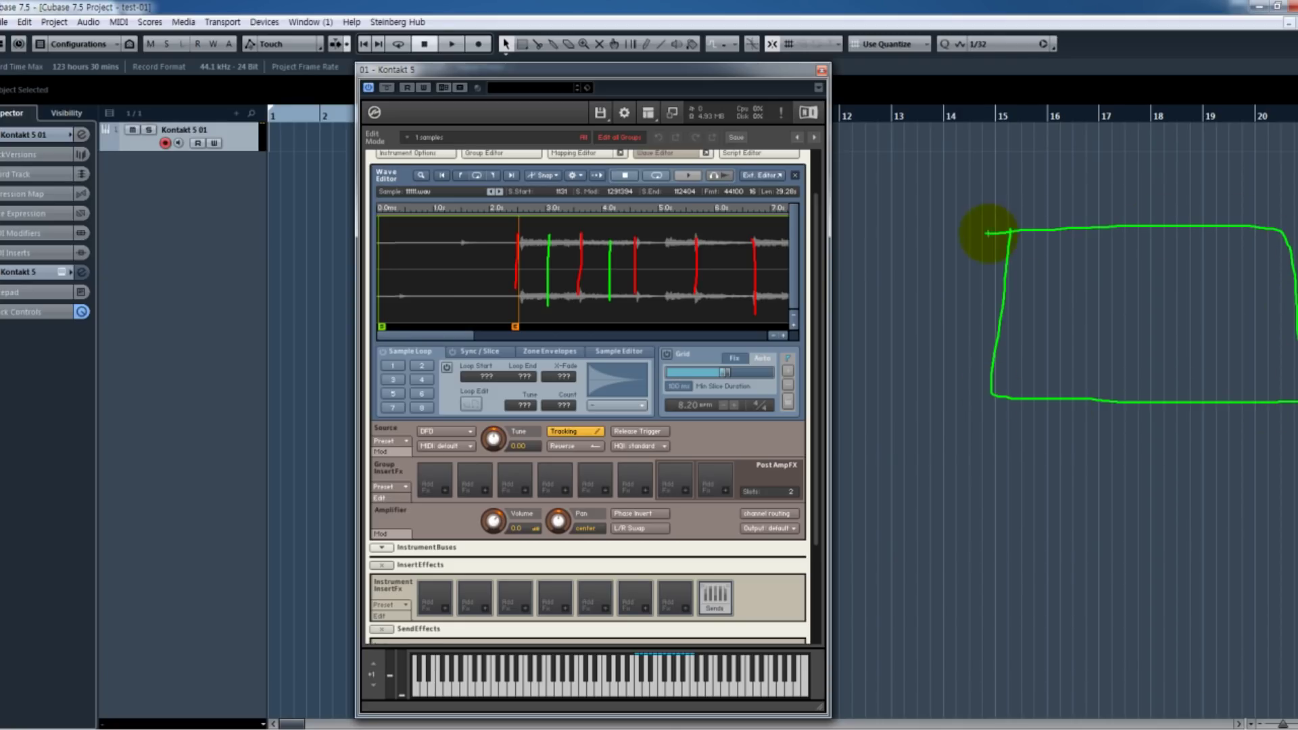
pyautogui.moveTo(610, 240)
pyautogui.mouseDown()
pyautogui.moveTo(586, 389)
pyautogui.moveTo(795, 406)
pyautogui.moveTo(827, 246)
pyautogui.moveTo(614, 227)
pyautogui.mouseUp()
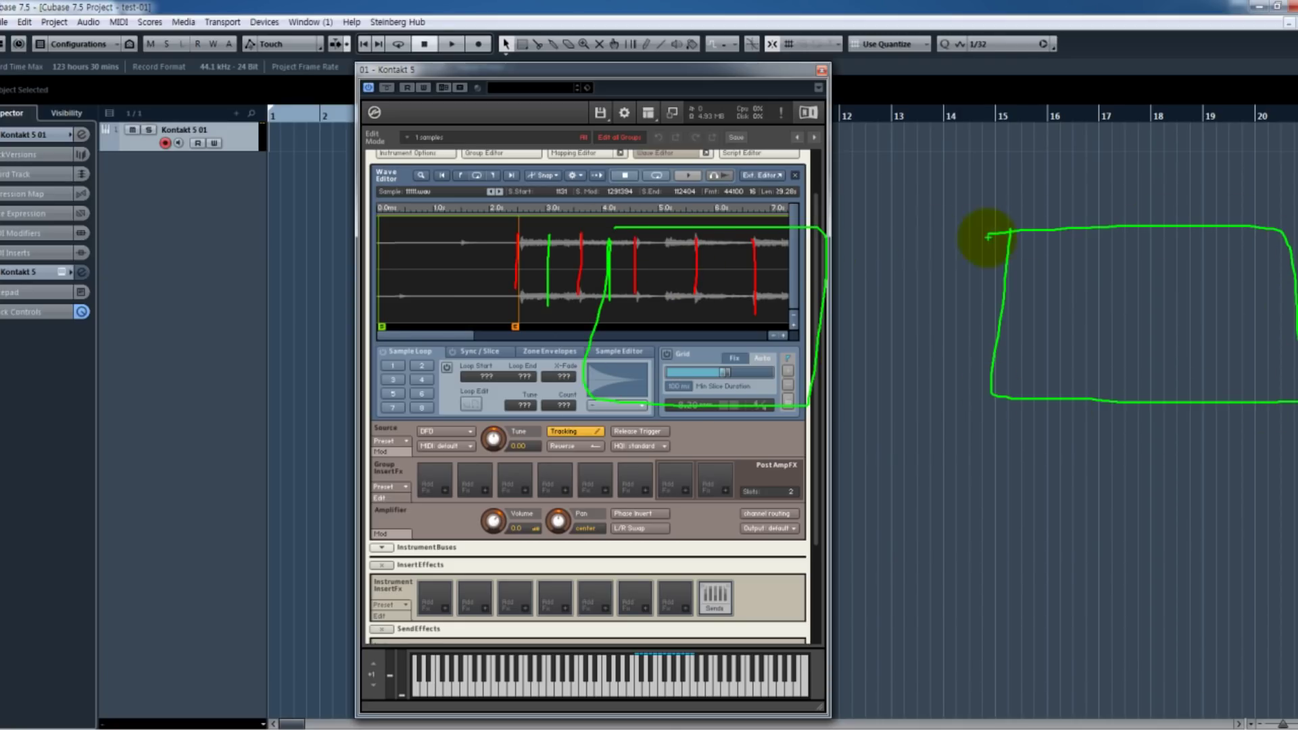
pyautogui.moveTo(1058, 241); pyautogui.dragTo(1046, 383)
pyautogui.moveTo(1208, 255)
pyautogui.mouseDown()
pyautogui.moveTo(1208, 367)
pyautogui.moveTo(1238, 364)
pyautogui.mouseUp()
pyautogui.moveTo(1228, 314)
pyautogui.mouseDown()
pyautogui.moveTo(1060, 221)
pyautogui.moveTo(770, 292)
pyautogui.moveTo(767, 254)
pyautogui.mouseUp()
pyautogui.moveTo(1075, 235); pyautogui.dragTo(1075, 377)
pyautogui.moveTo(1063, 324)
pyautogui.mouseDown()
pyautogui.moveTo(699, 364)
pyautogui.moveTo(741, 358)
pyautogui.mouseUp()
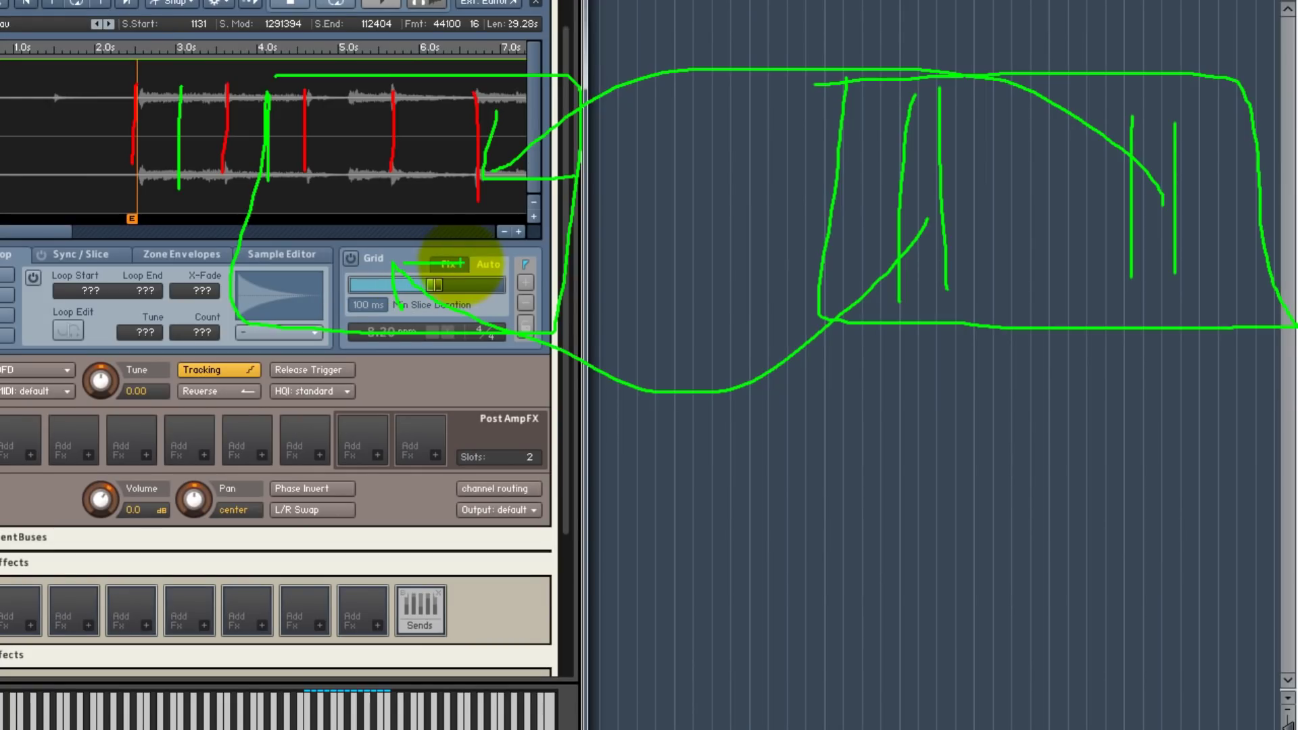
pyautogui.moveTo(838, 68)
pyautogui.mouseDown()
pyautogui.moveTo(859, 306)
pyautogui.moveTo(1233, 318)
pyautogui.moveTo(1213, 60)
pyautogui.moveTo(808, 92)
pyautogui.mouseUp()
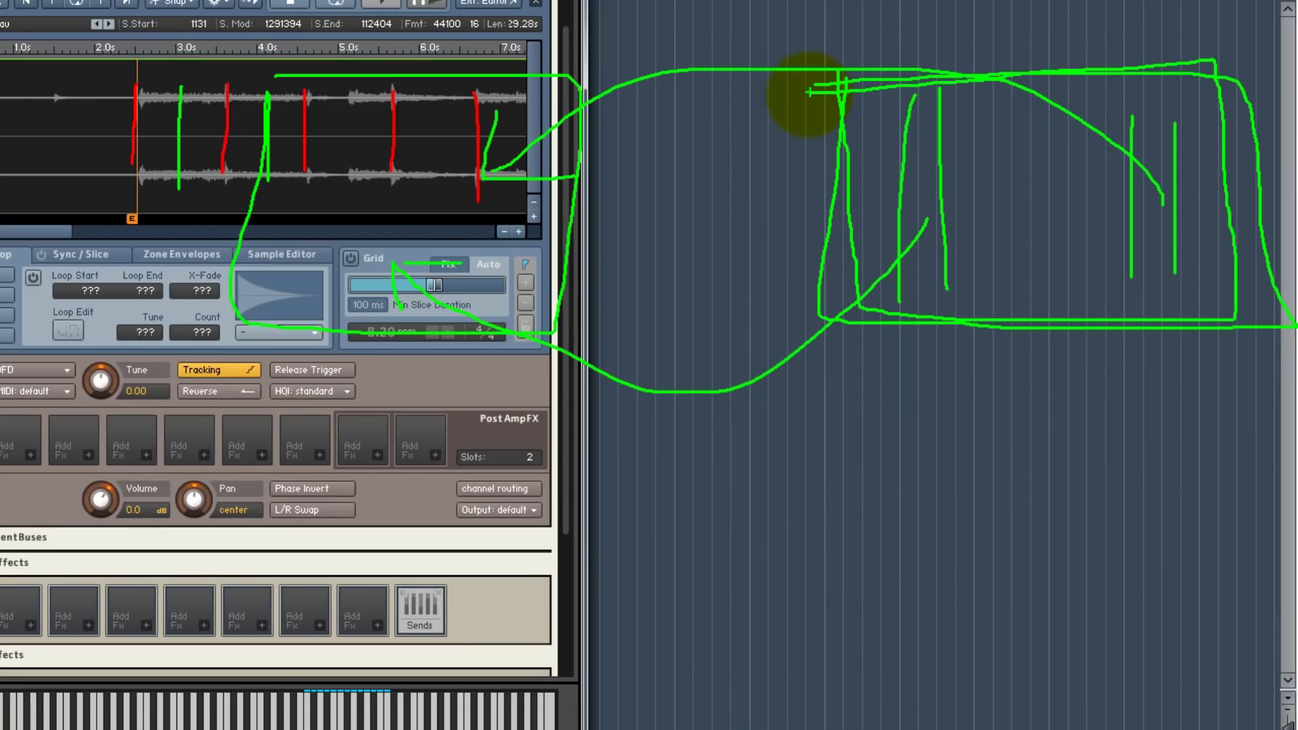
pyautogui.moveTo(924, 374); pyautogui.dragTo(934, 554)
pyautogui.moveTo(1003, 405); pyautogui.dragTo(1028, 558)
pyautogui.moveTo(1125, 406); pyautogui.dragTo(1147, 533)
pyautogui.moveTo(1227, 394); pyautogui.dragTo(1245, 591)
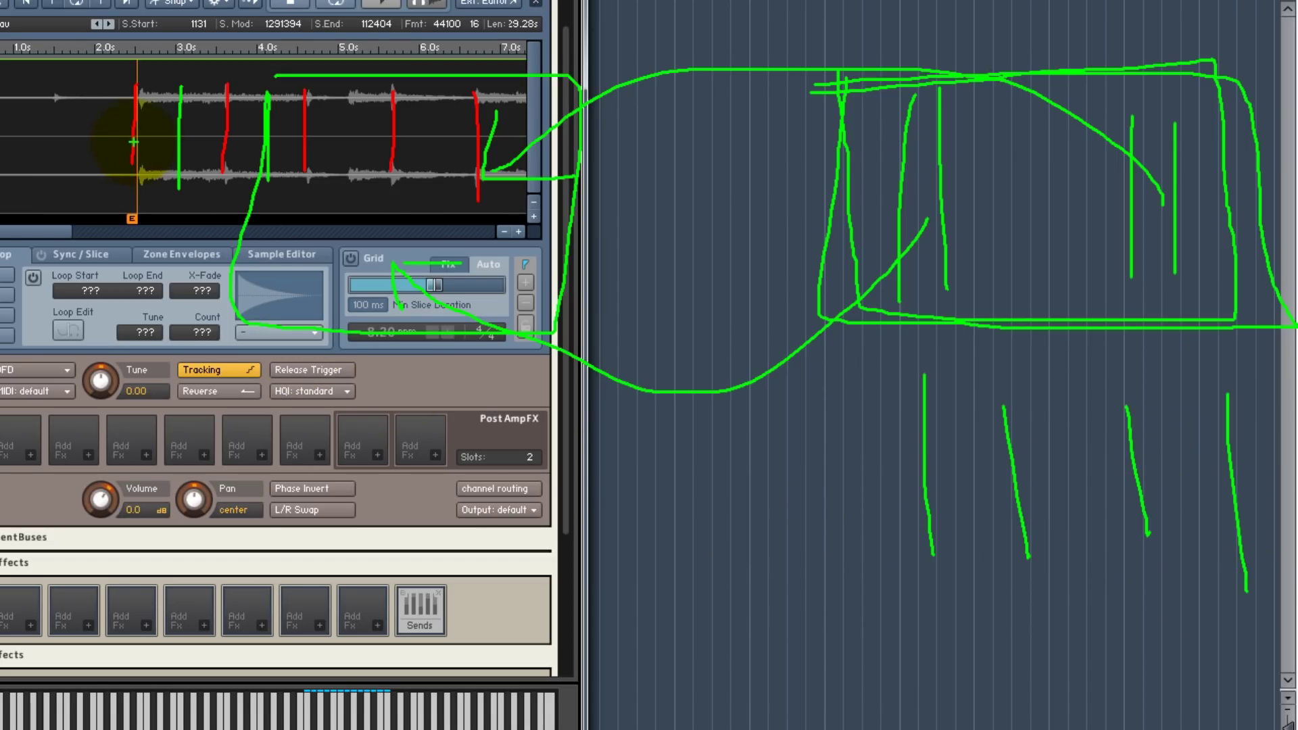
pyautogui.moveTo(845, 88)
pyautogui.mouseDown()
pyautogui.moveTo(681, 81)
pyautogui.moveTo(508, 105)
pyautogui.mouseUp()
pyautogui.moveTo(479, 184); pyautogui.dragTo(554, 197)
pyautogui.moveTo(443, 227); pyautogui.dragTo(371, 230)
pyautogui.moveTo(436, 204)
pyautogui.mouseDown()
pyautogui.moveTo(452, 215)
pyautogui.moveTo(446, 236)
pyautogui.mouseUp()
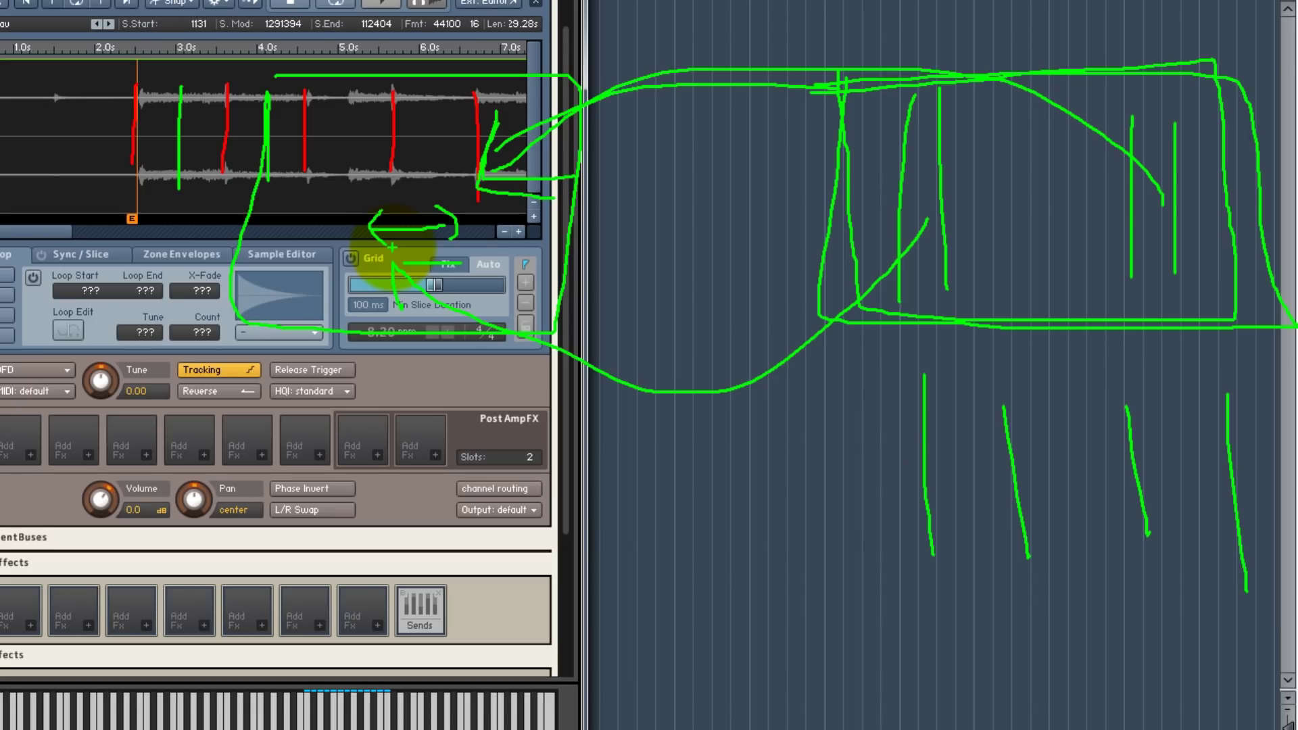
pyautogui.press('Escape')
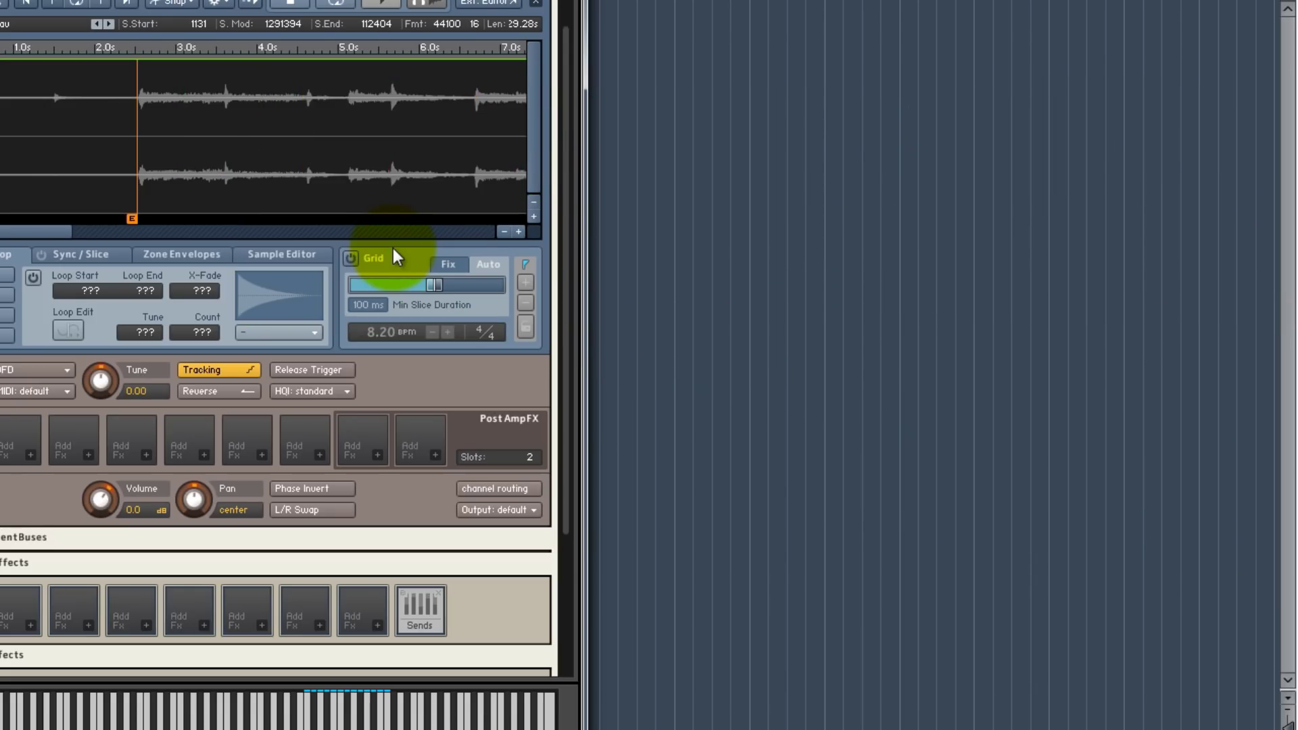